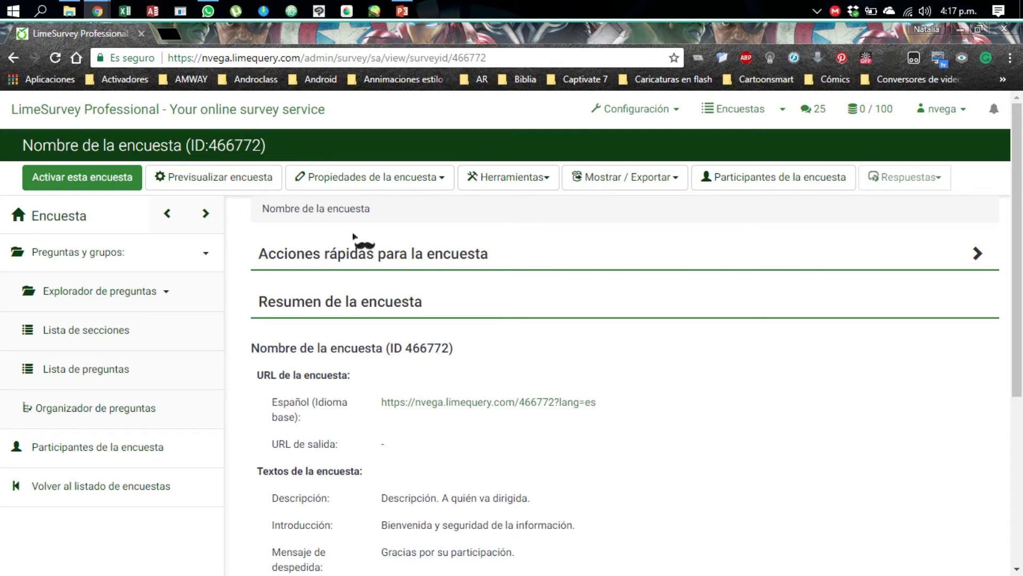
Preview the survey and test answering "¿Practica algún deporte?" with Sí and with No, then close the preview
left_click(215, 178)
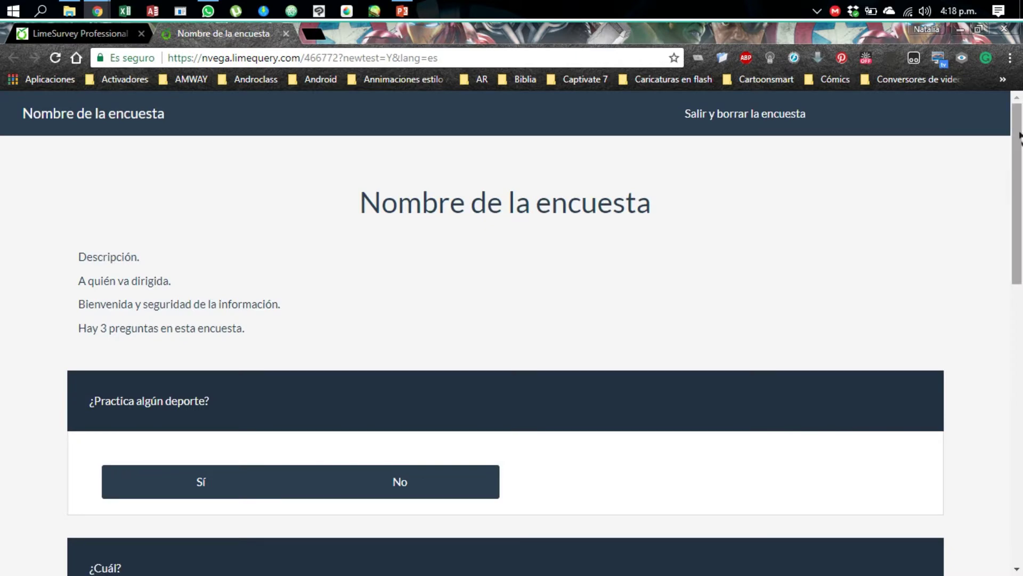
left_click_drag(1019, 137, 1016, 228)
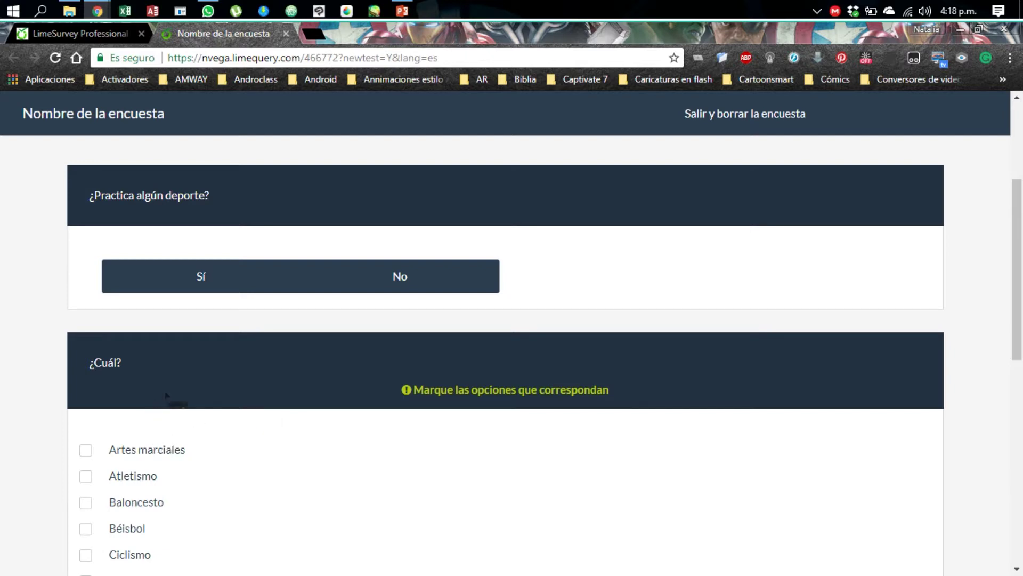
left_click(251, 283)
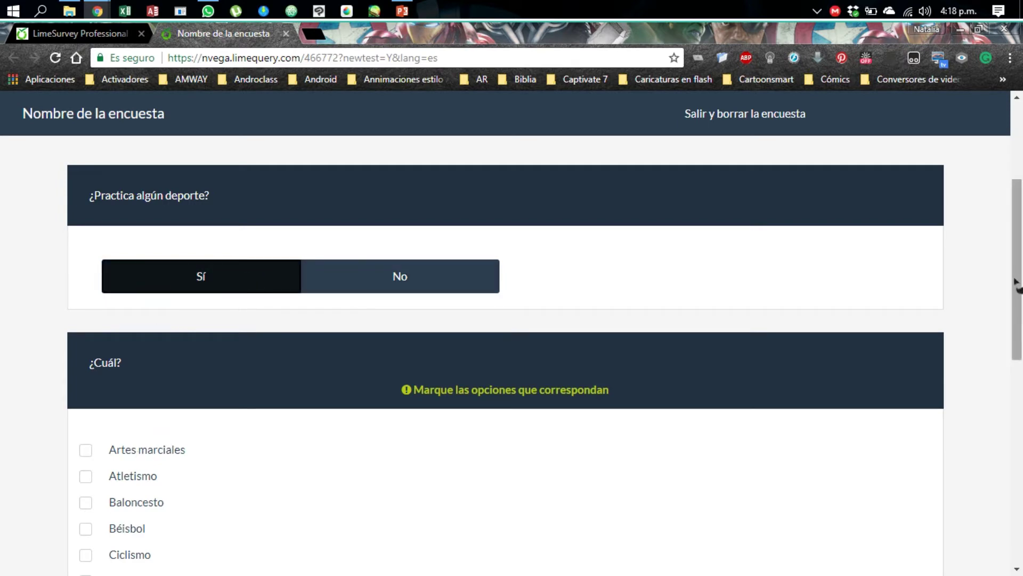
scroll(1017, 283, "down", 8)
scroll(1021, 274, "up", 4)
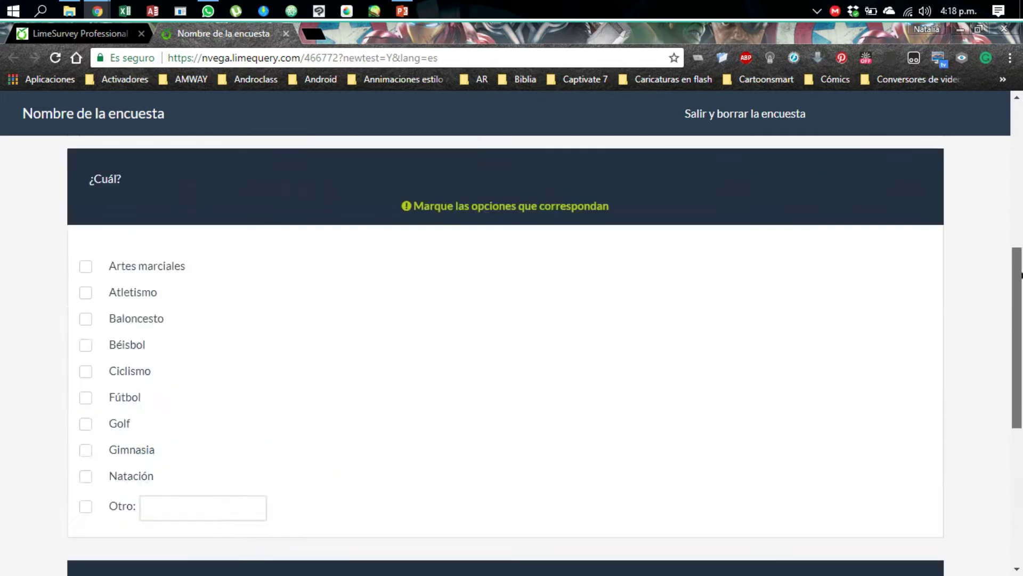
scroll(1021, 274, "up", 7)
scroll(1021, 274, "down", 3)
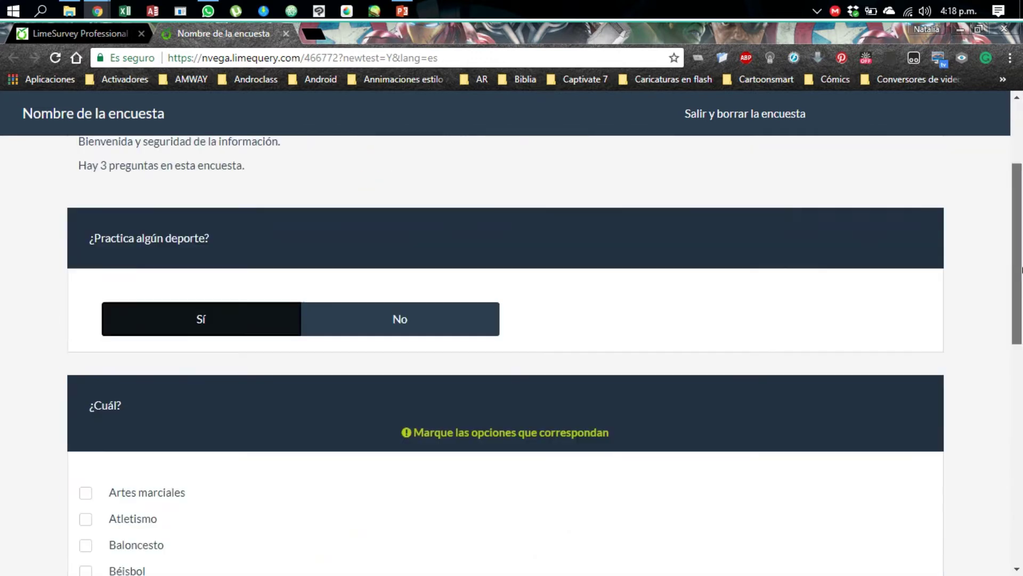
left_click(408, 322)
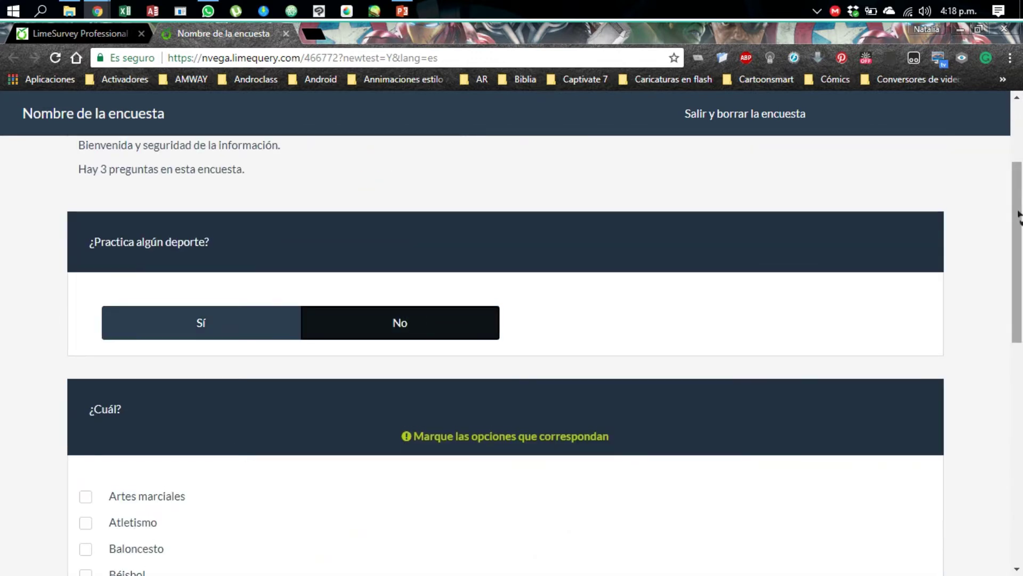
left_click_drag(1018, 216, 1021, 141)
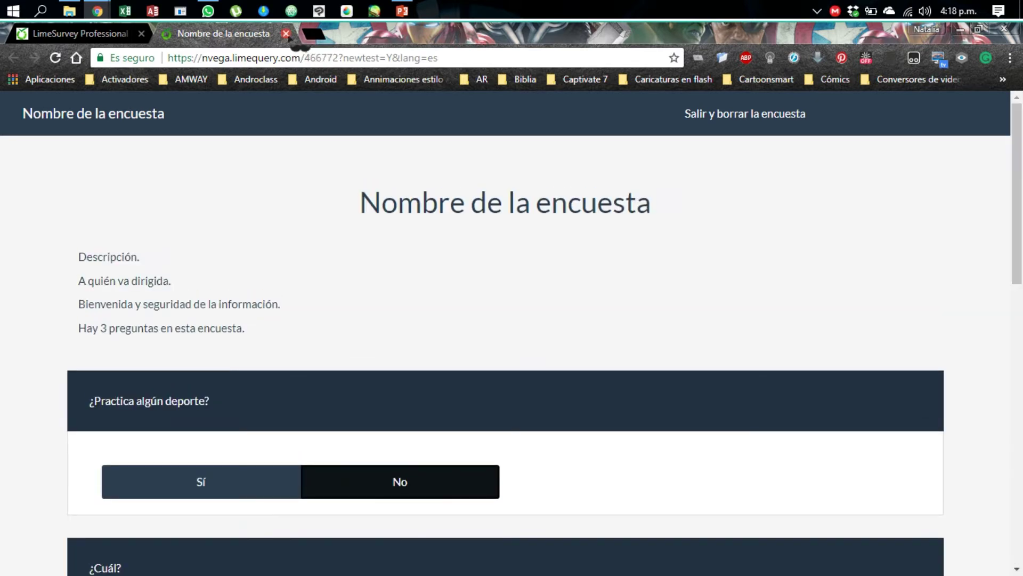
left_click(287, 33)
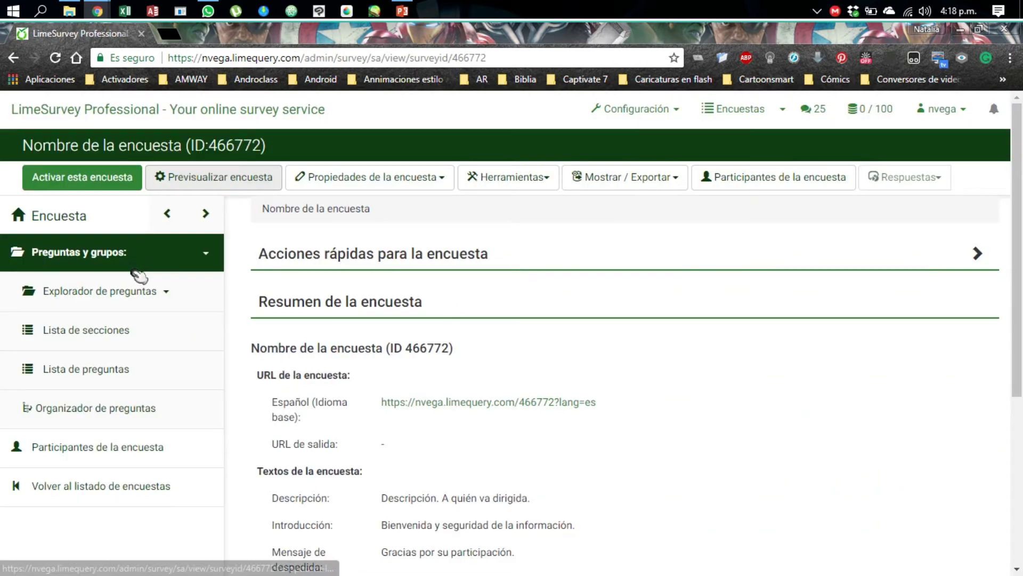
Open the condition designer for question dp02 (¿Cuál?) in group G1 and review its current display rule
left_click(154, 291)
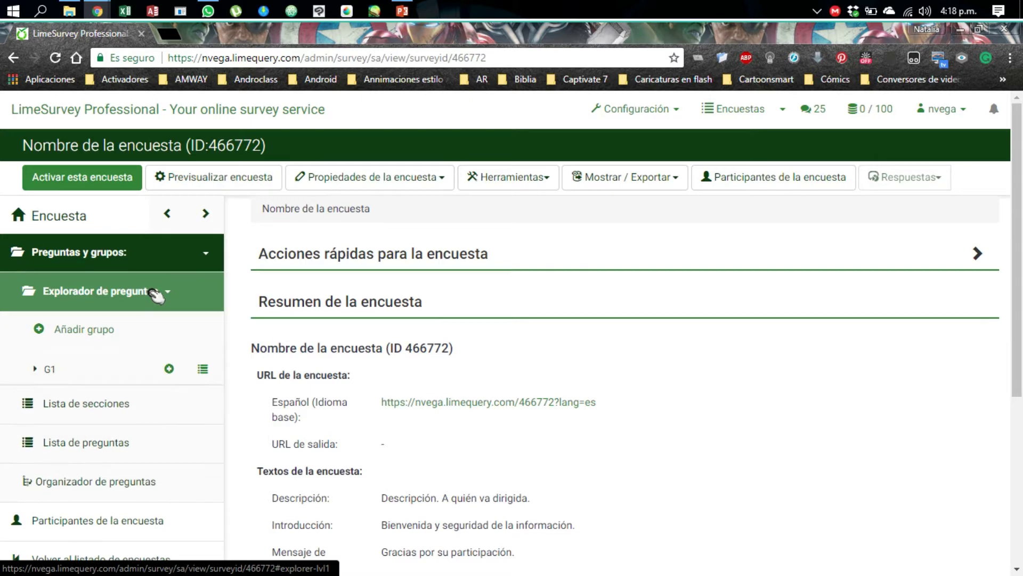
left_click(37, 369)
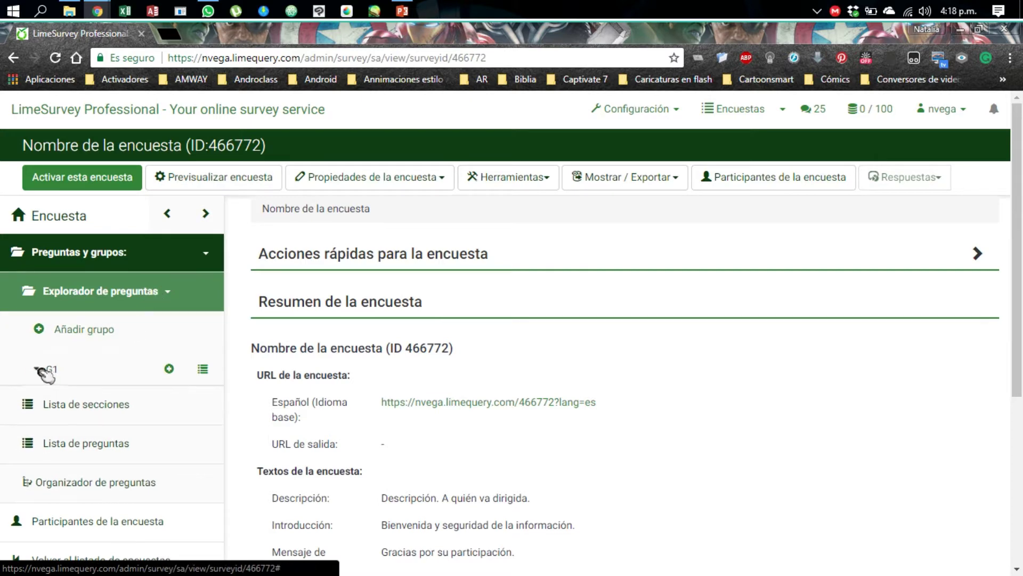
left_click_drag(1022, 289, 1022, 358)
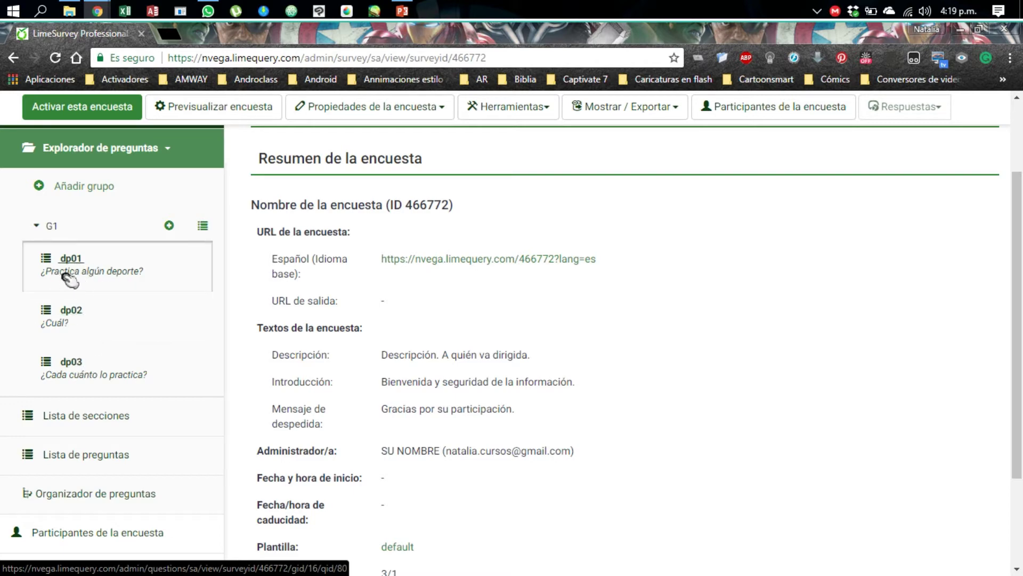
left_click(71, 315)
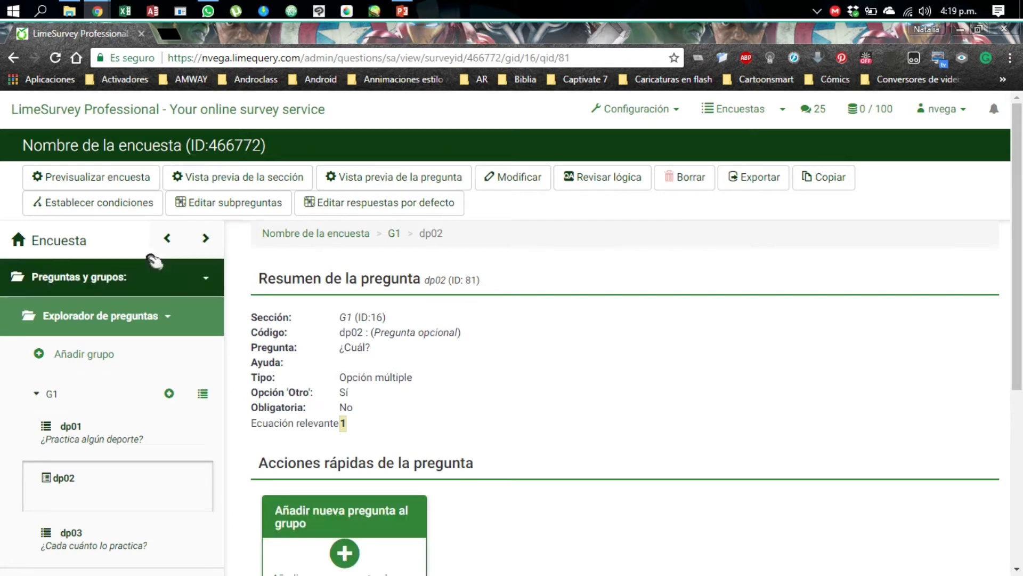
left_click(107, 209)
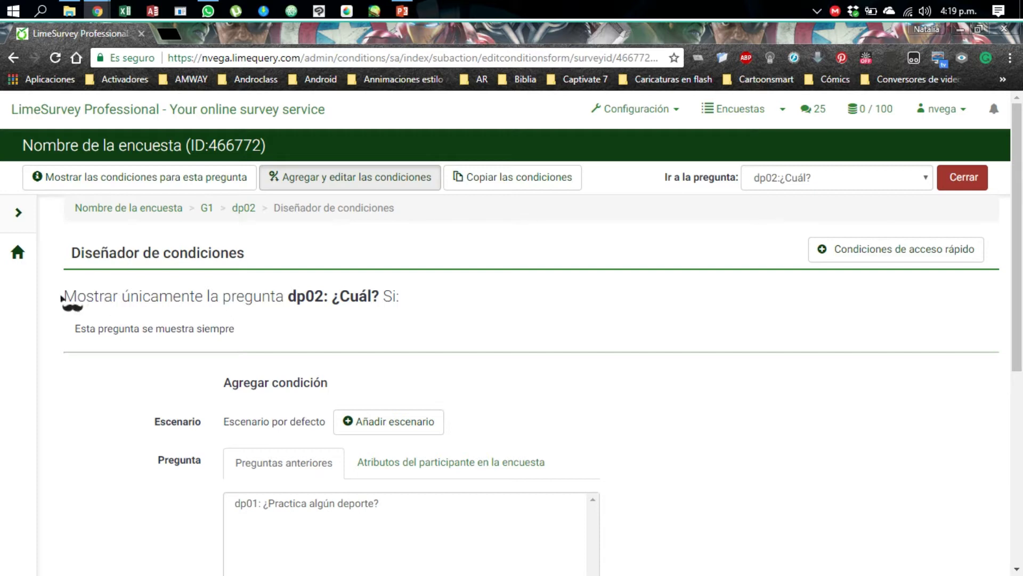
left_click_drag(64, 295, 379, 296)
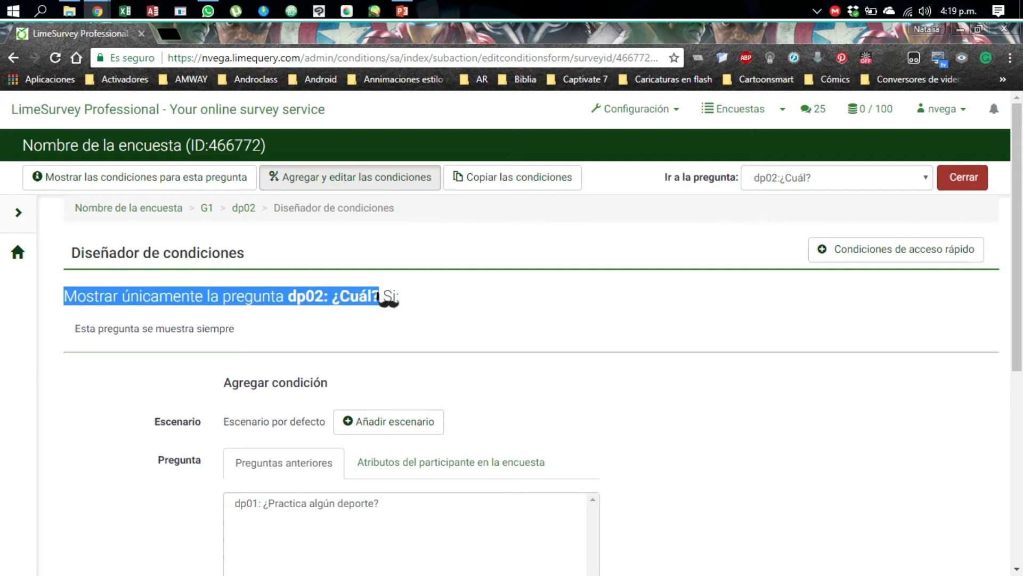
left_click(410, 302)
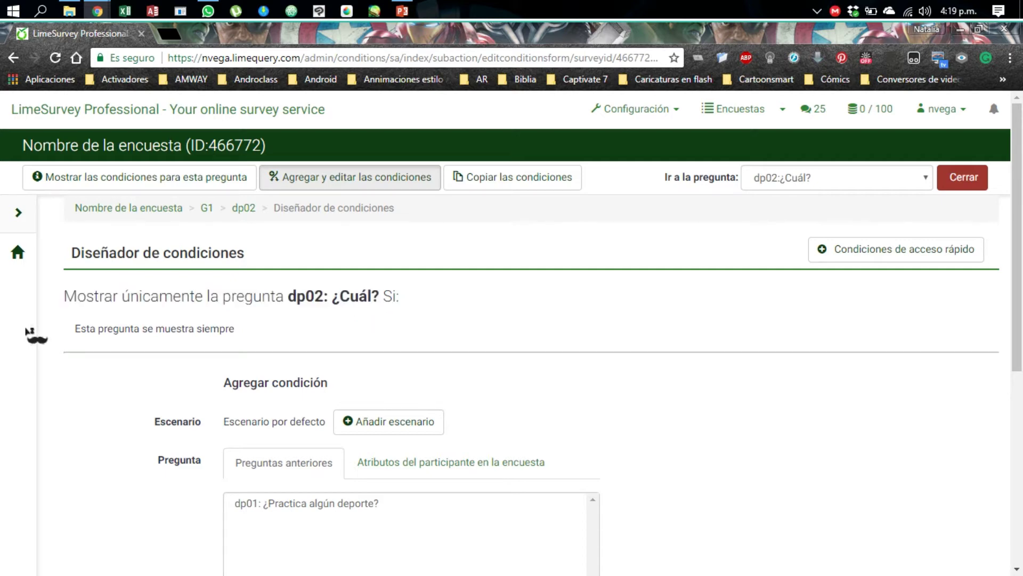
left_click_drag(75, 329, 230, 329)
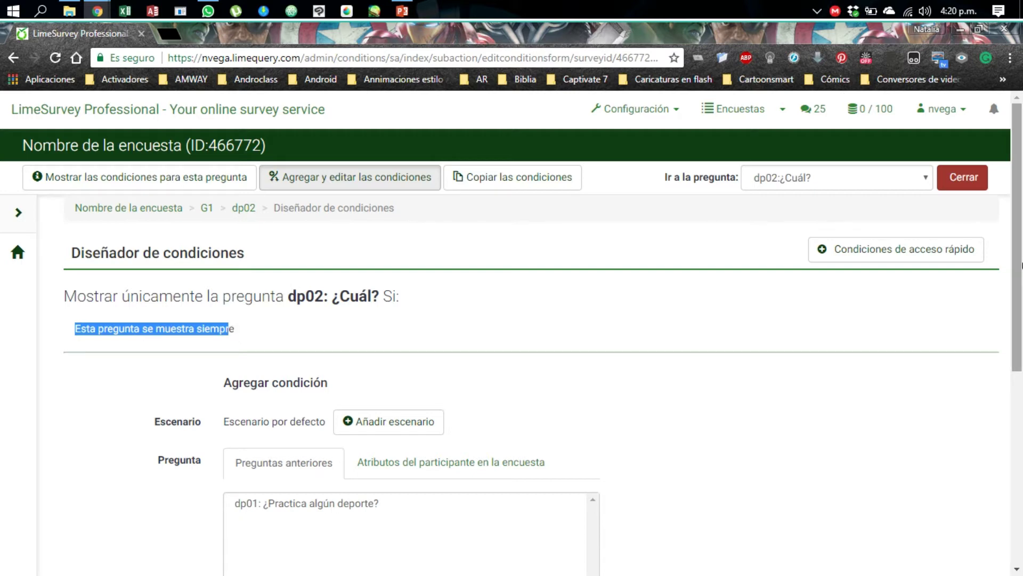
Add a condition to dp02 that shows it only when dp01 (¿Practica algún deporte?) is "Igual a" Y (Sí)
left_click_drag(1019, 266, 1006, 344)
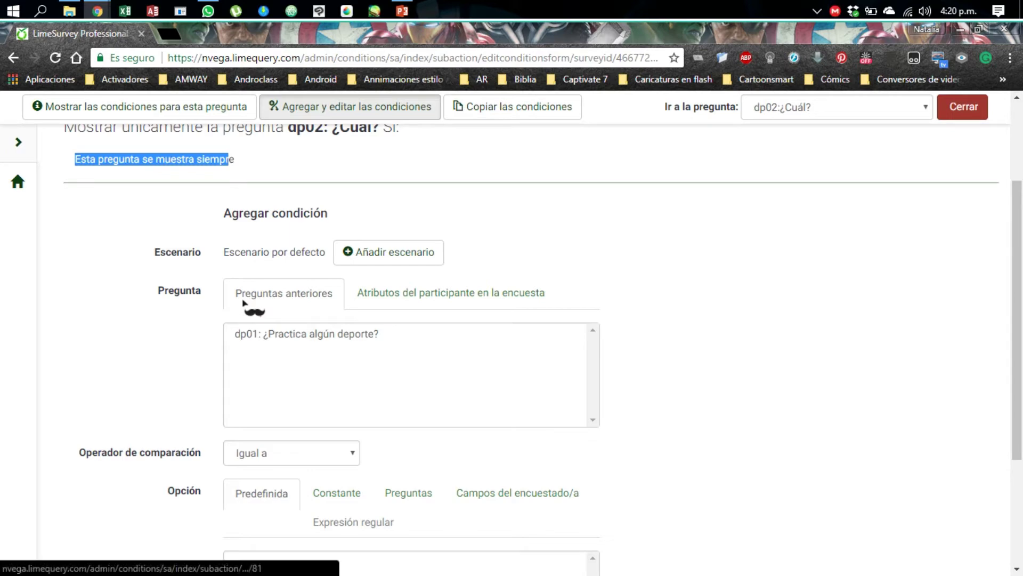
left_click(285, 336)
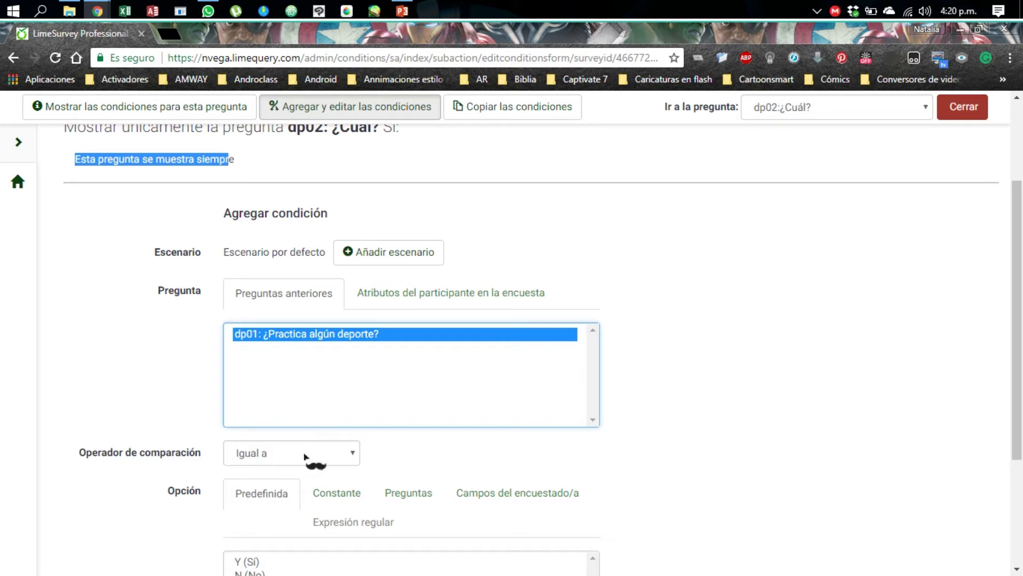
scroll(307, 456, "down", 2)
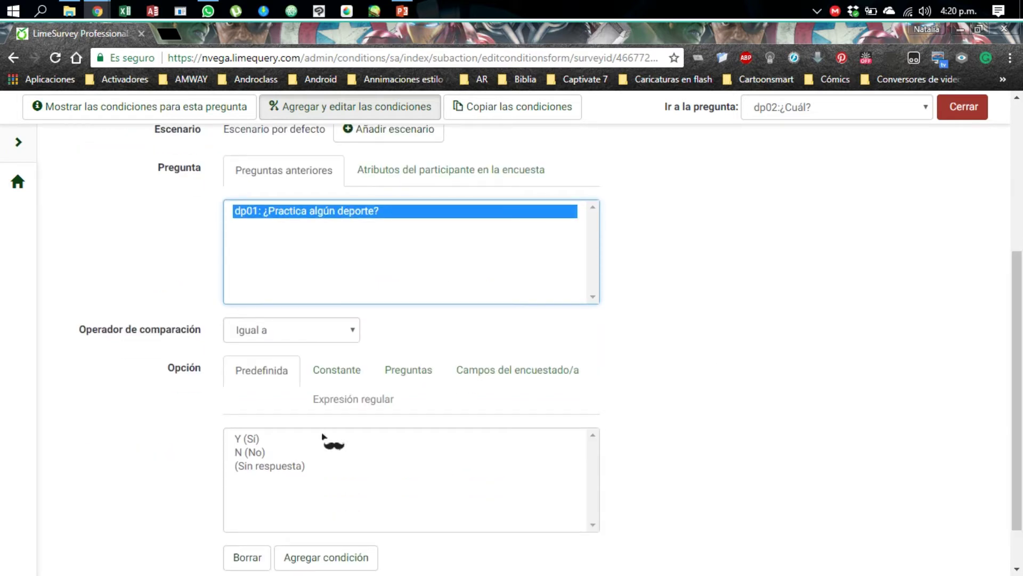
left_click(269, 438)
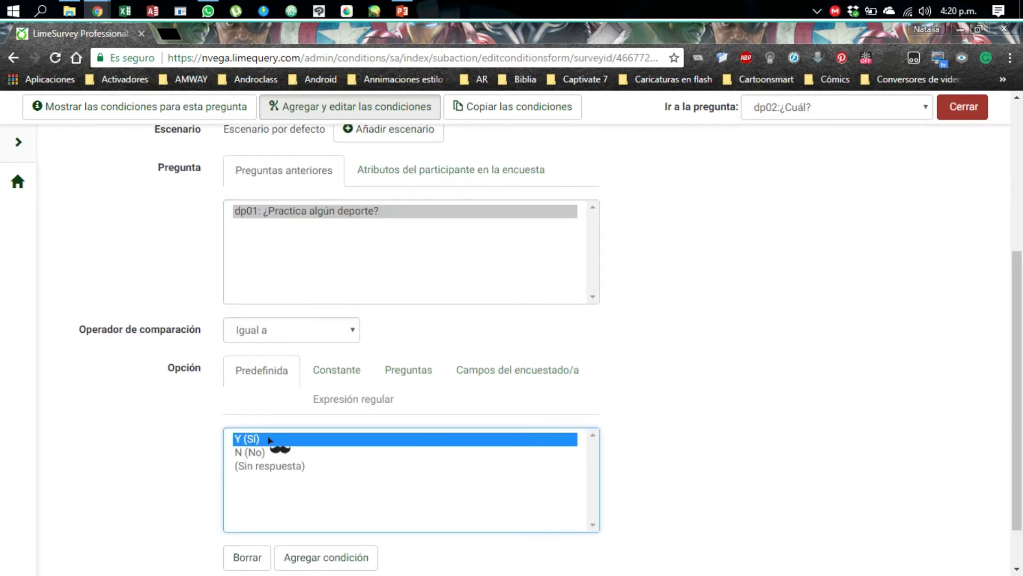
left_click_drag(1017, 487, 1008, 328)
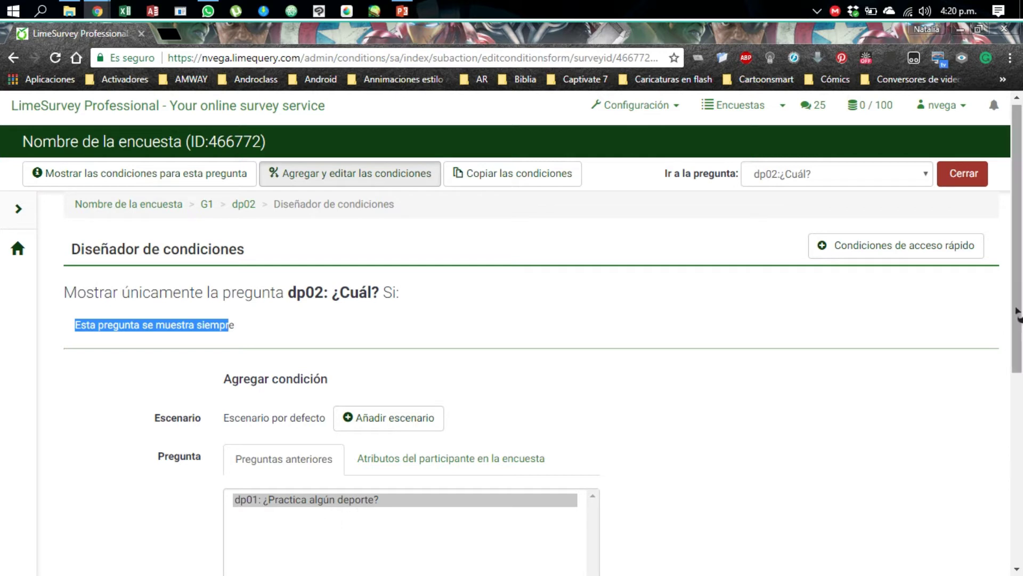
scroll(1020, 389, "down", 5)
scroll(1021, 442, "down", 1)
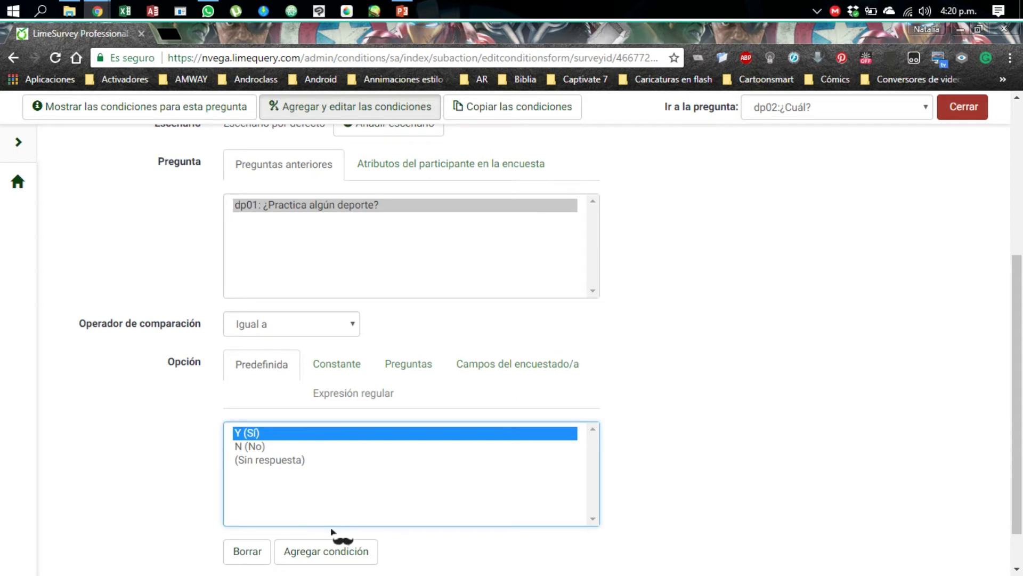
left_click(327, 552)
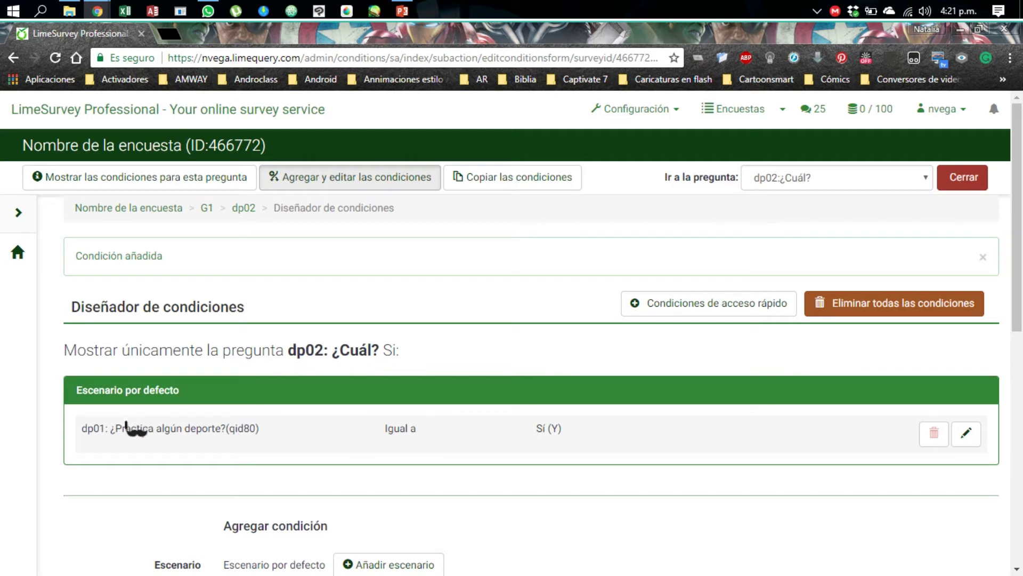
left_click_drag(113, 429, 251, 438)
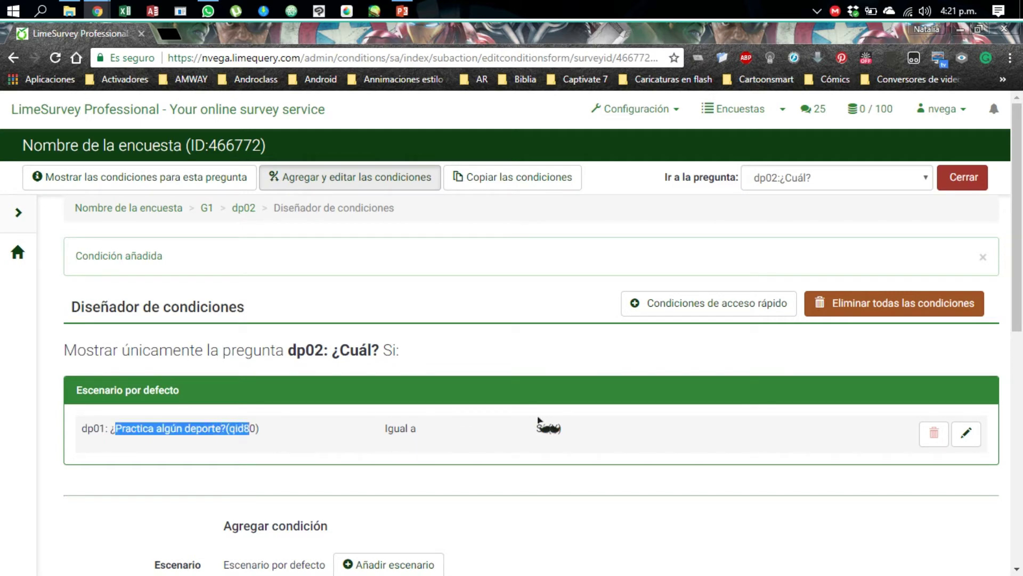
left_click_drag(1017, 308, 999, 246)
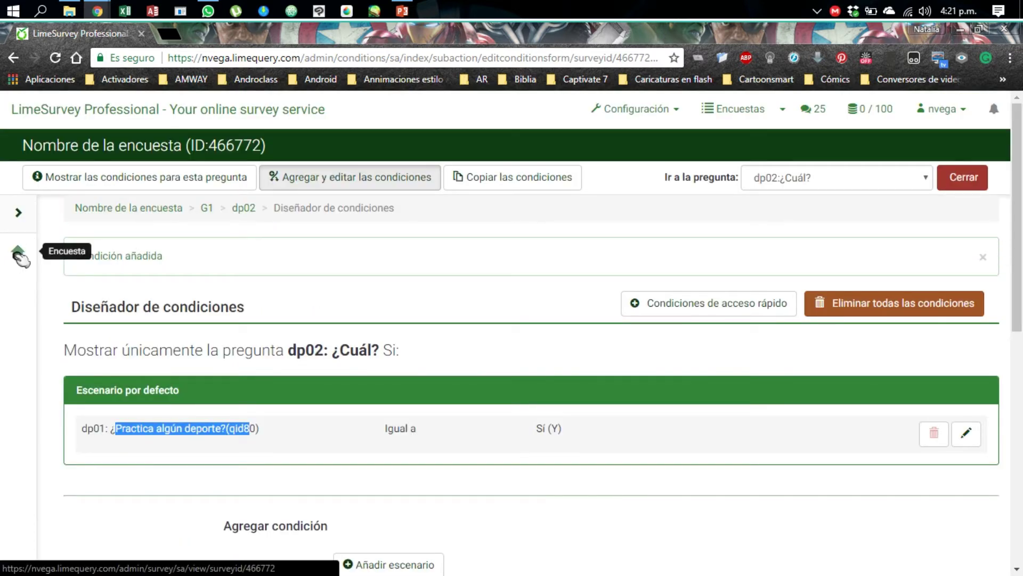
Preview the survey again, test the dp02 condition by answering No and Sí to the sport question, and close the preview
left_click(18, 254)
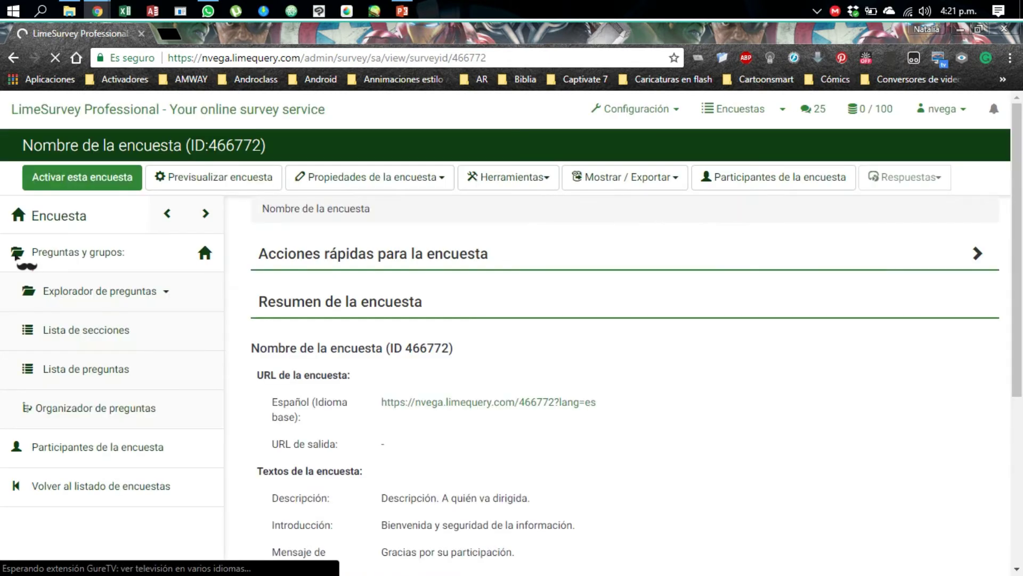
left_click(182, 178)
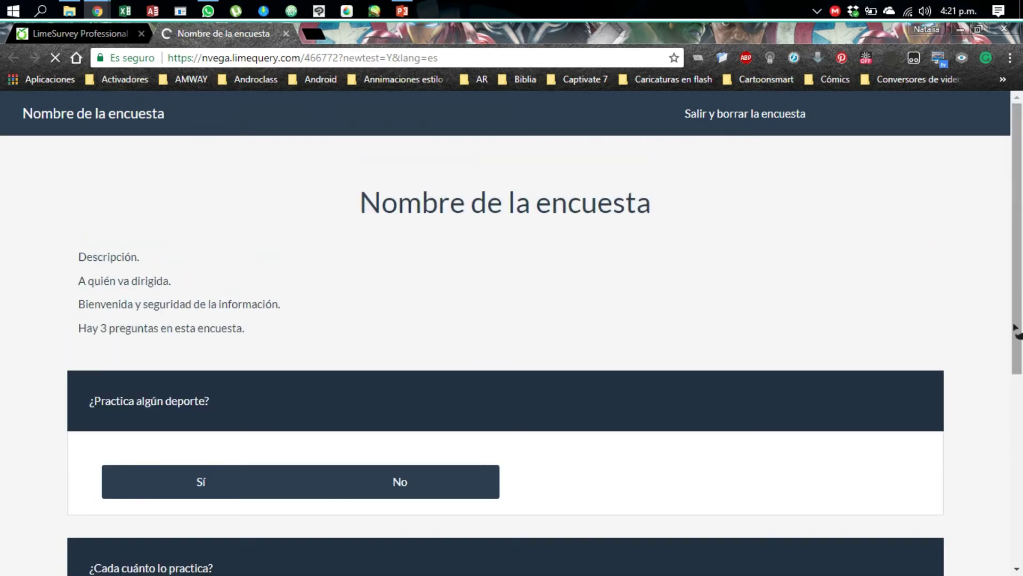
scroll(1016, 333, "down", 3)
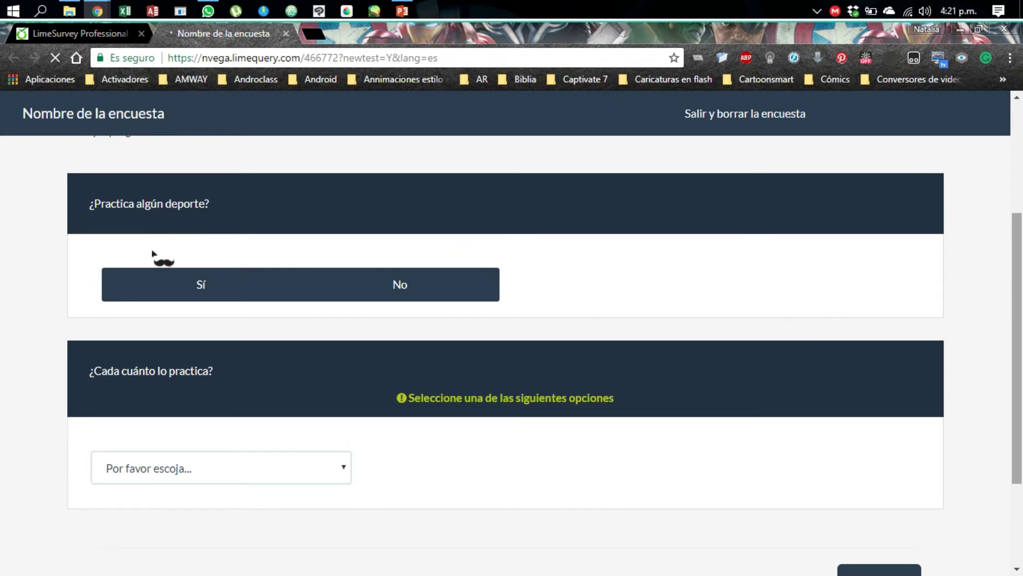
left_click(383, 292)
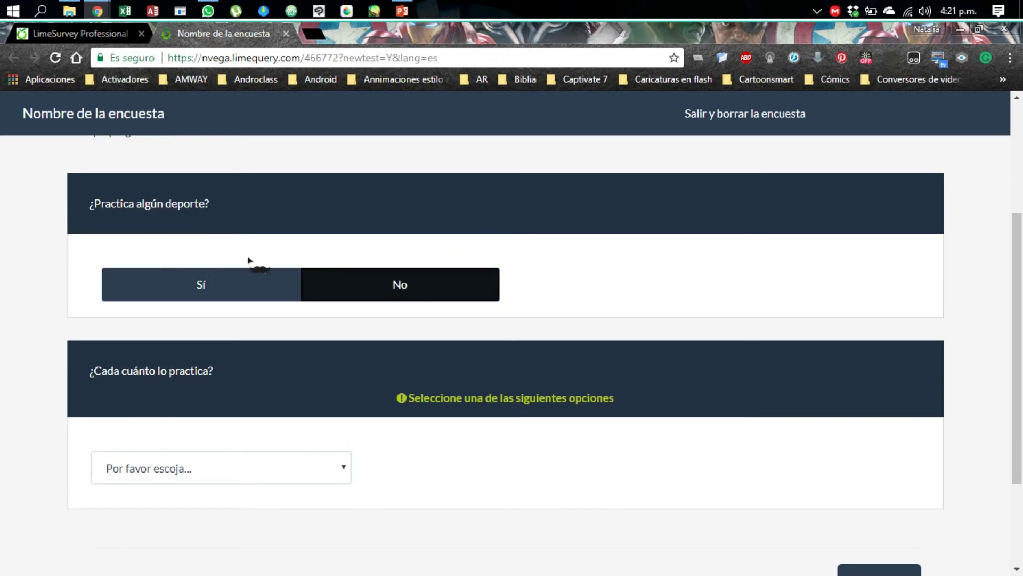
left_click(216, 285)
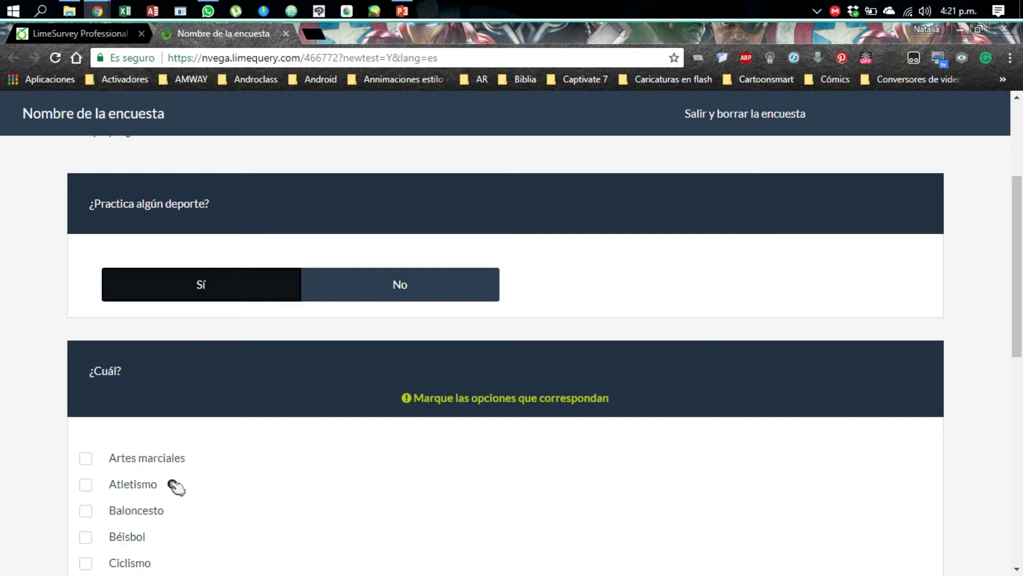
left_click(1018, 282)
left_click_drag(1017, 283, 1018, 490)
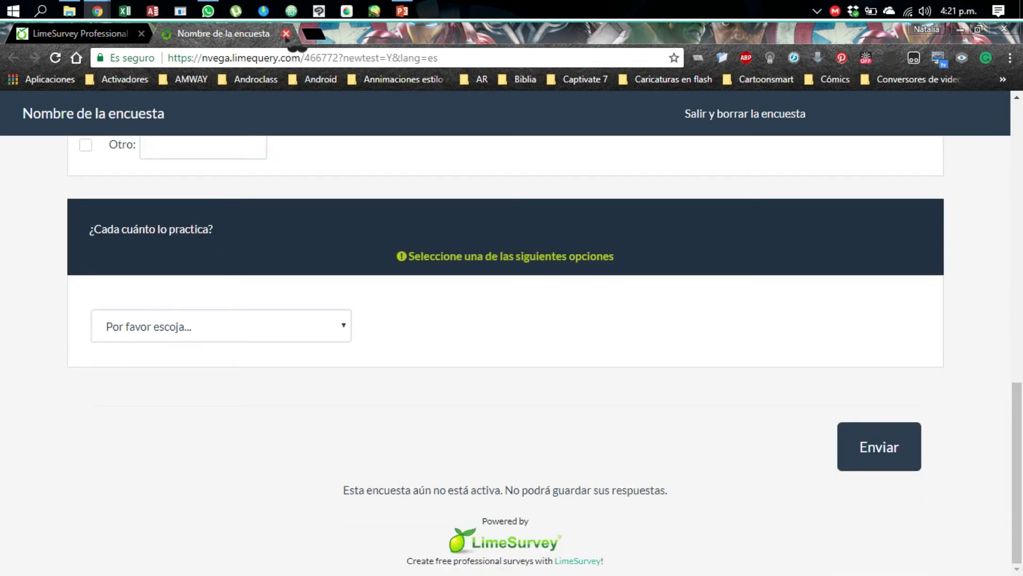
left_click(286, 34)
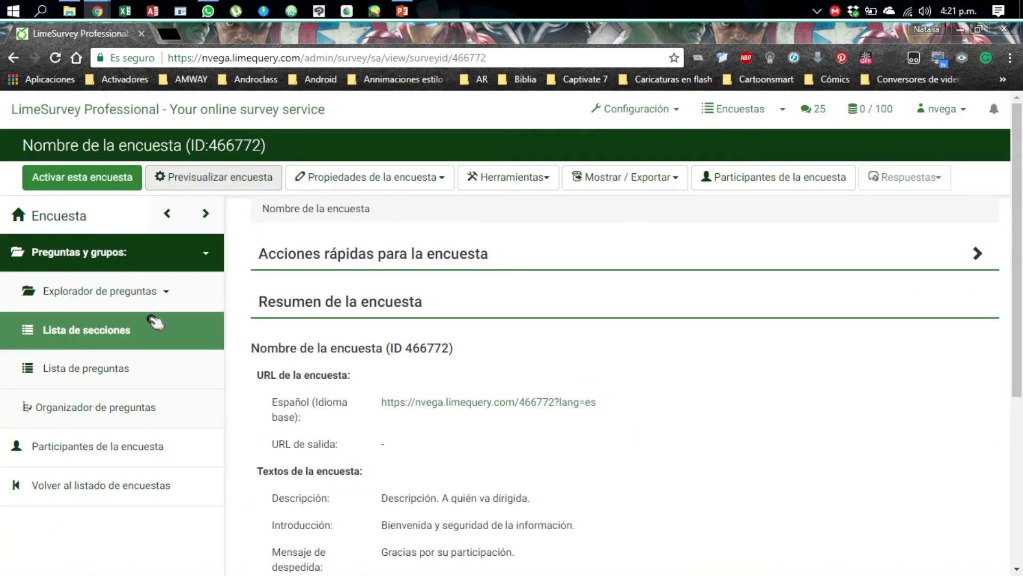
Open question dp03 (¿Cada cuánto lo practica?) from group G1
left_click(165, 294)
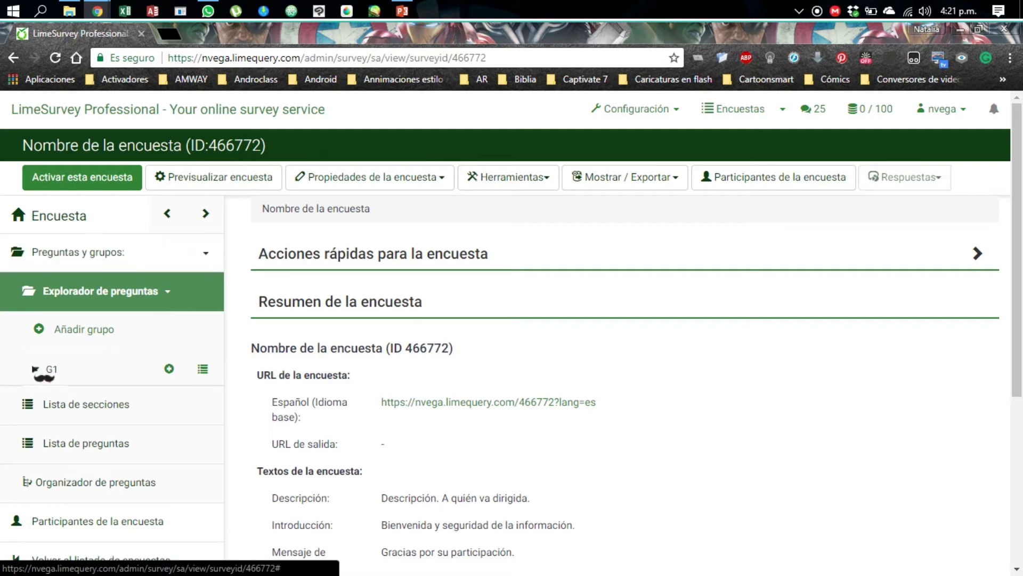
left_click(39, 369)
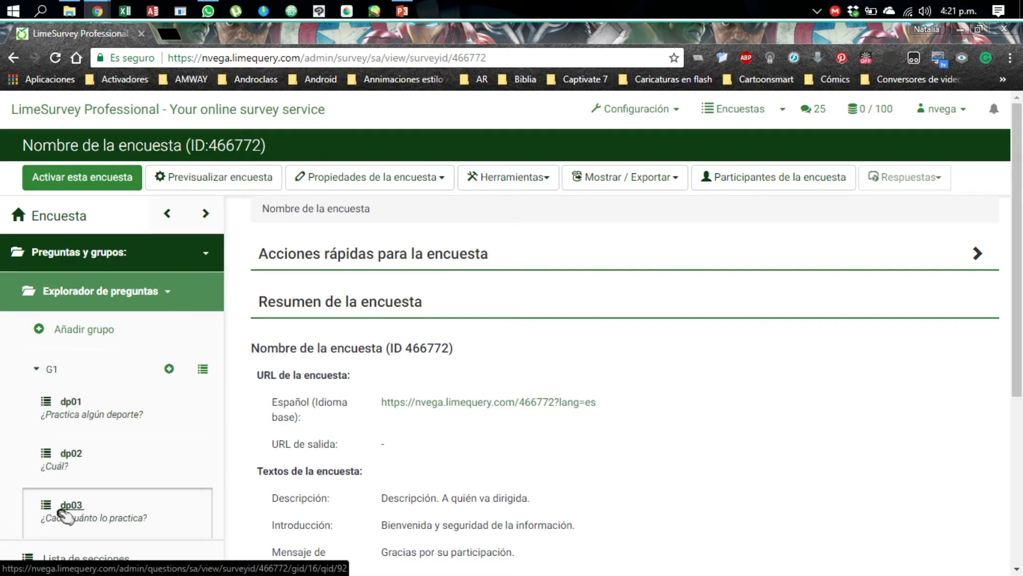
left_click(65, 515)
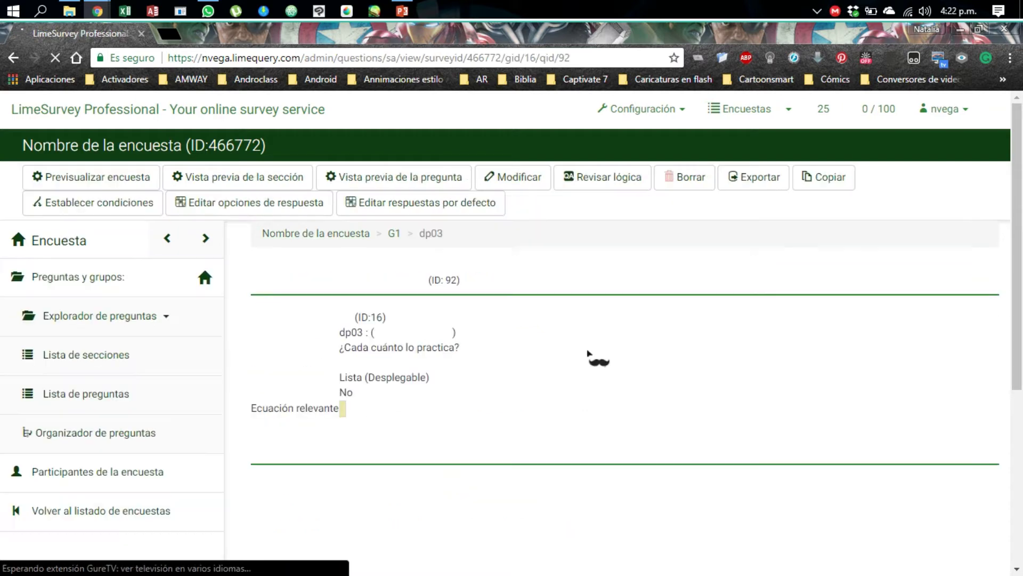
Add a condition to dp03 (¿Cada cuánto lo practica?) that shows it only when dp01 (¿Practica algún deporte?) is "Igual a" Y (Sí)
left_click(65, 203)
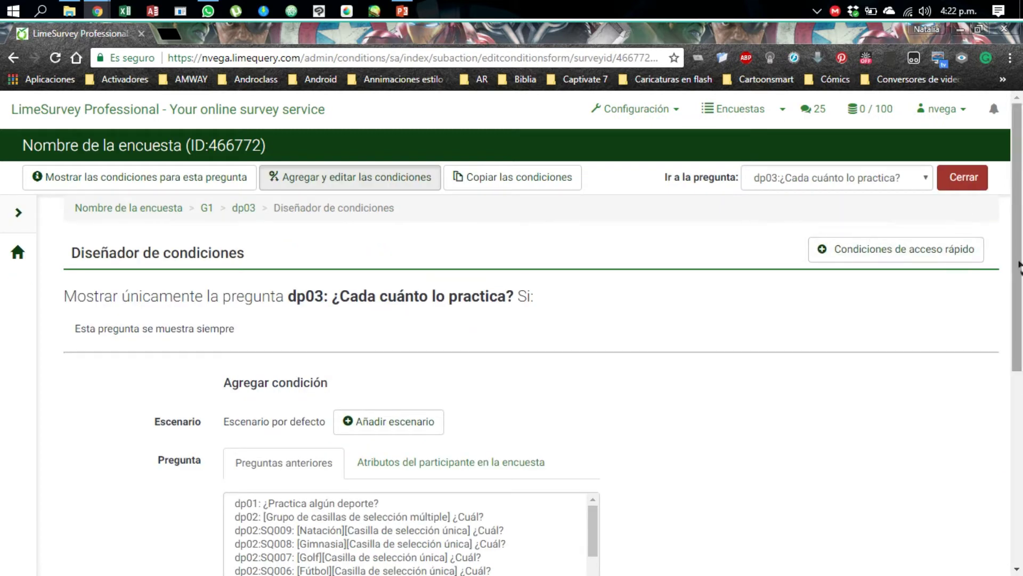
scroll(1018, 328, "down", 3)
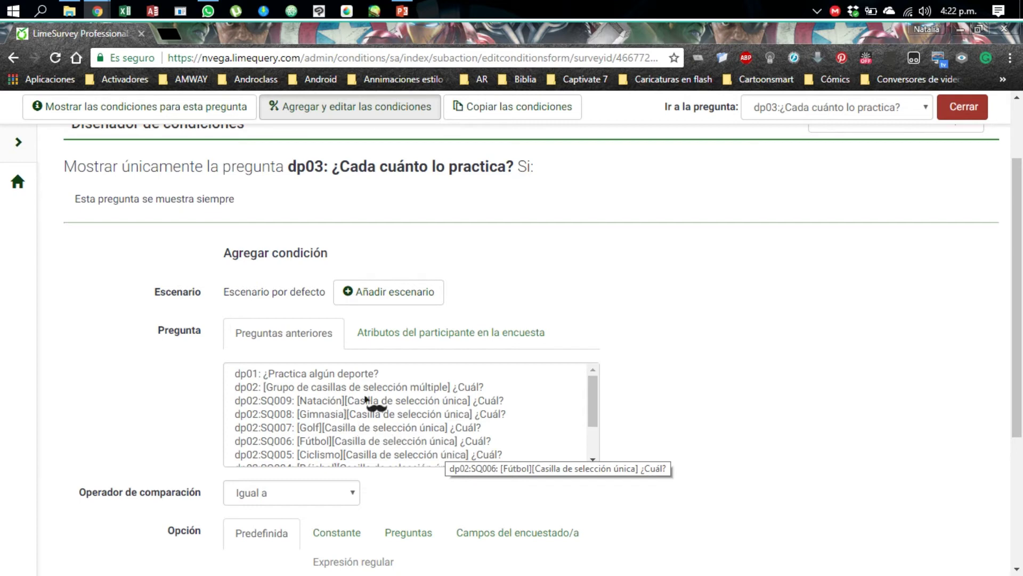
left_click(351, 374)
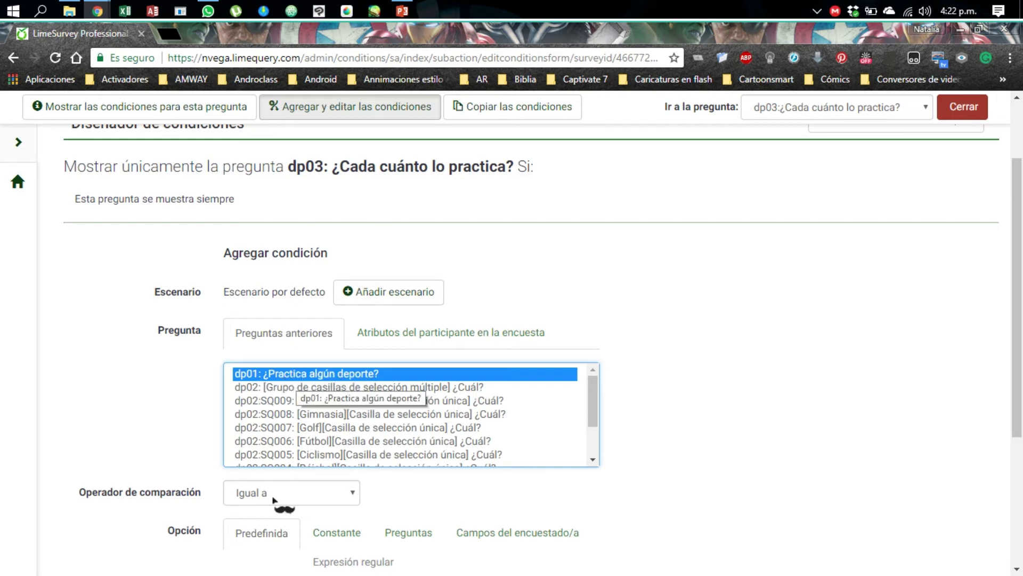
left_click_drag(1016, 334, 1017, 415)
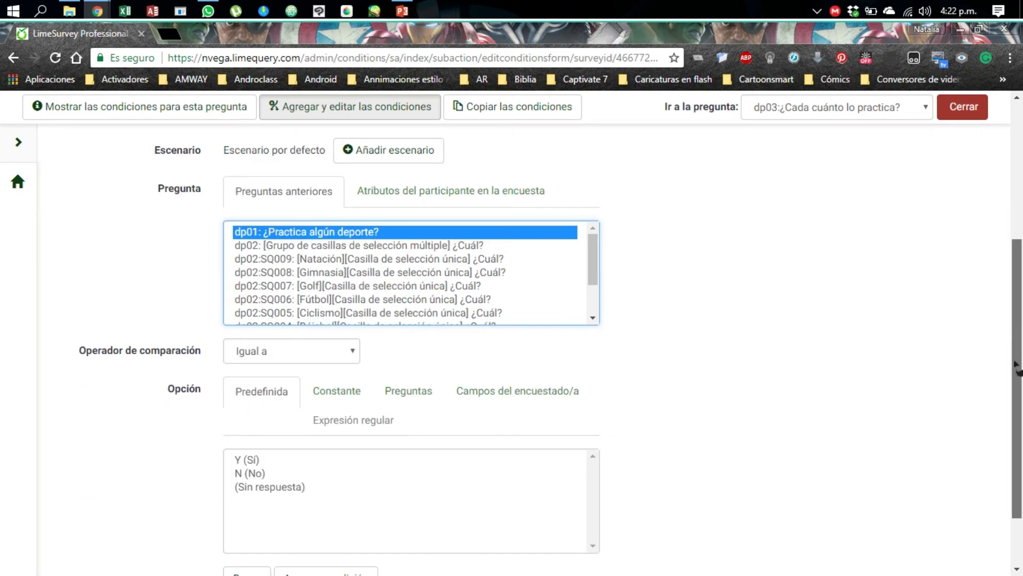
left_click(292, 461)
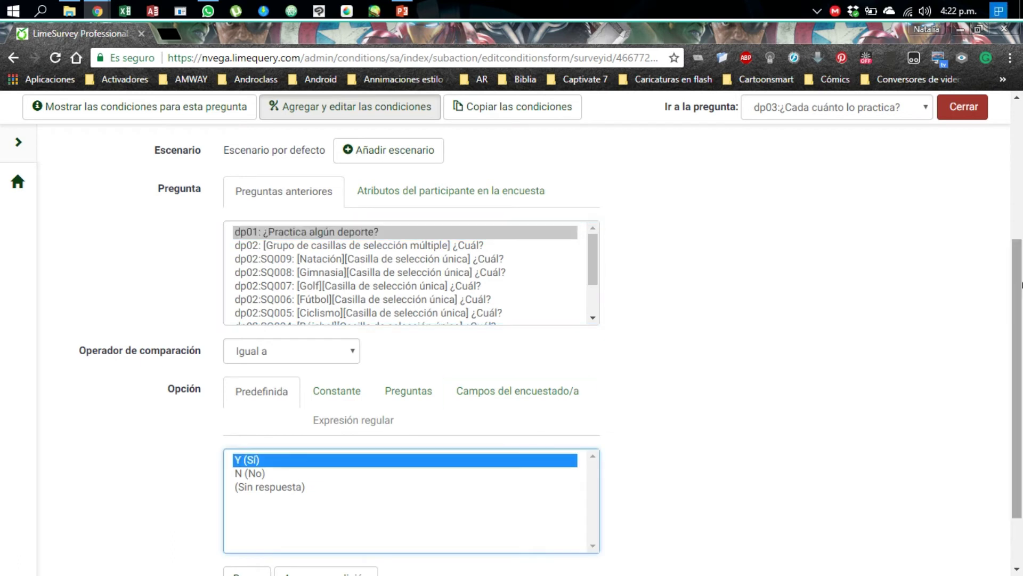
left_click_drag(1017, 290, 1014, 423)
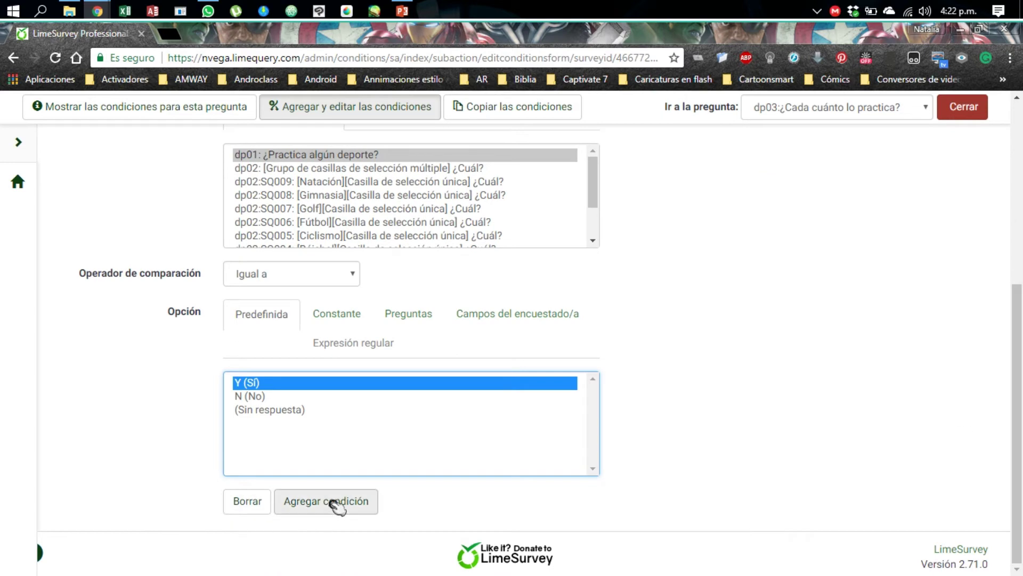
left_click(336, 503)
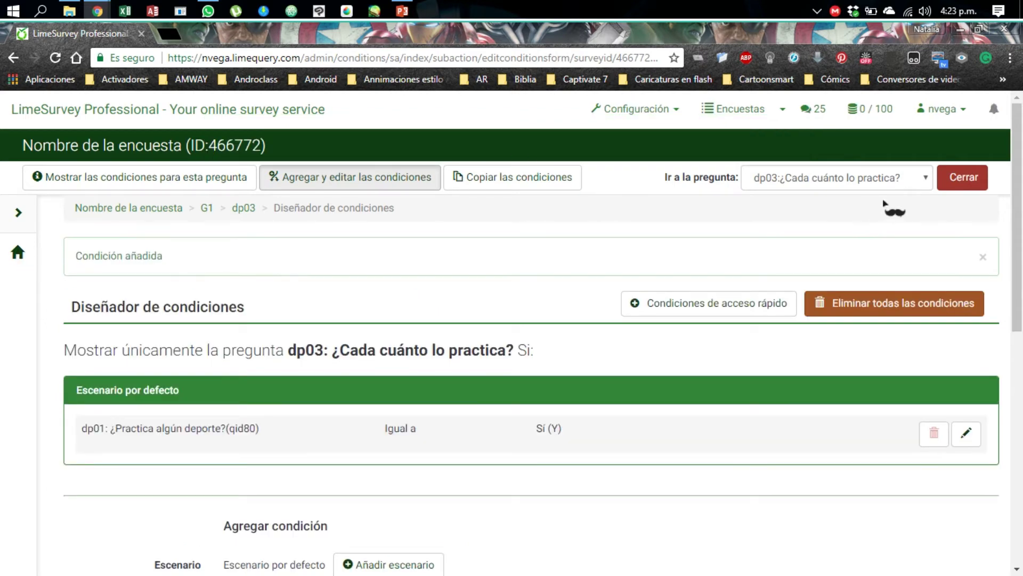
left_click(927, 179)
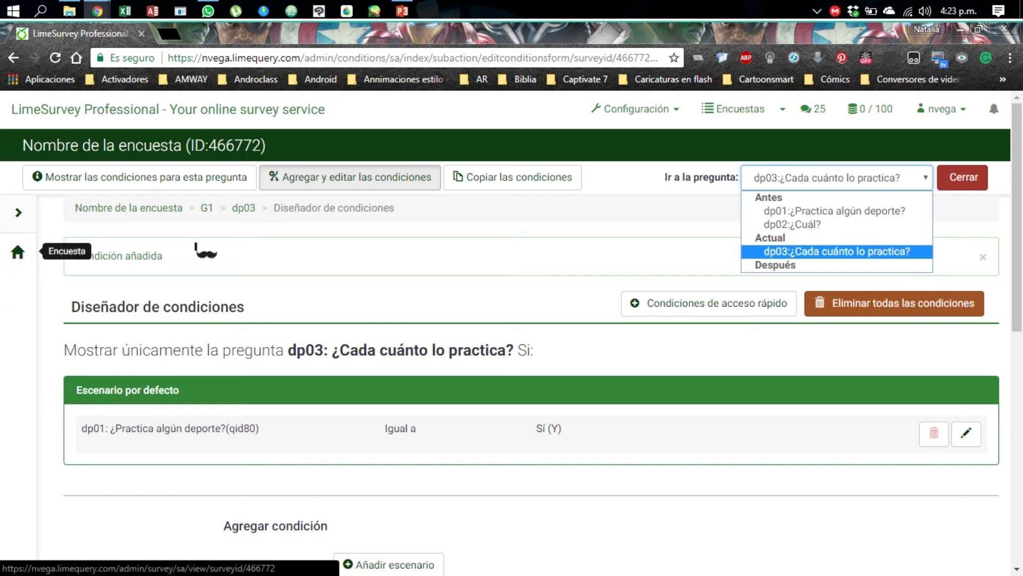
left_click(339, 299)
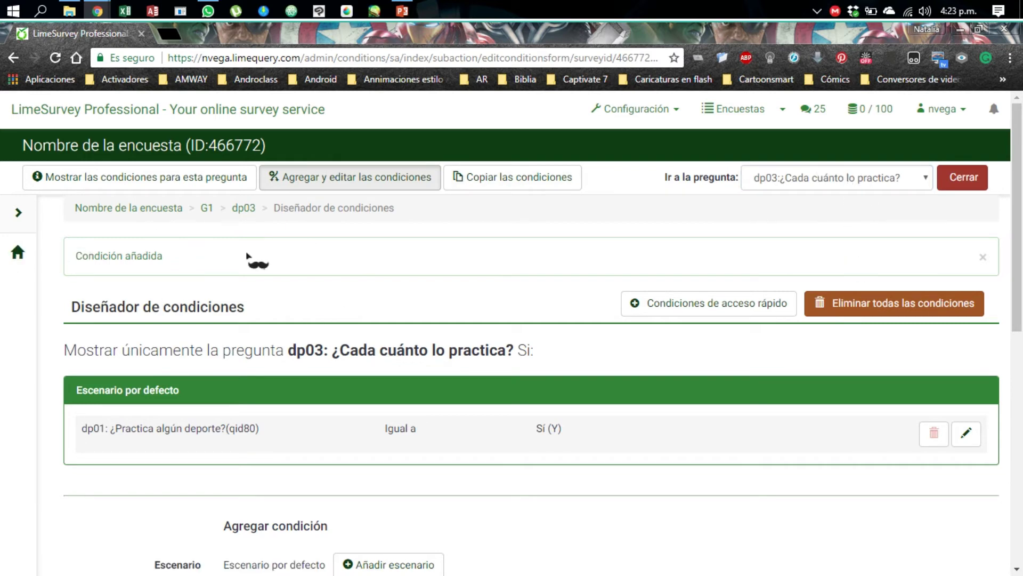
Preview the whole survey from its overview, test both follow-up questions' conditions by alternating No and Sí on the sport question, and close the preview
left_click(19, 255)
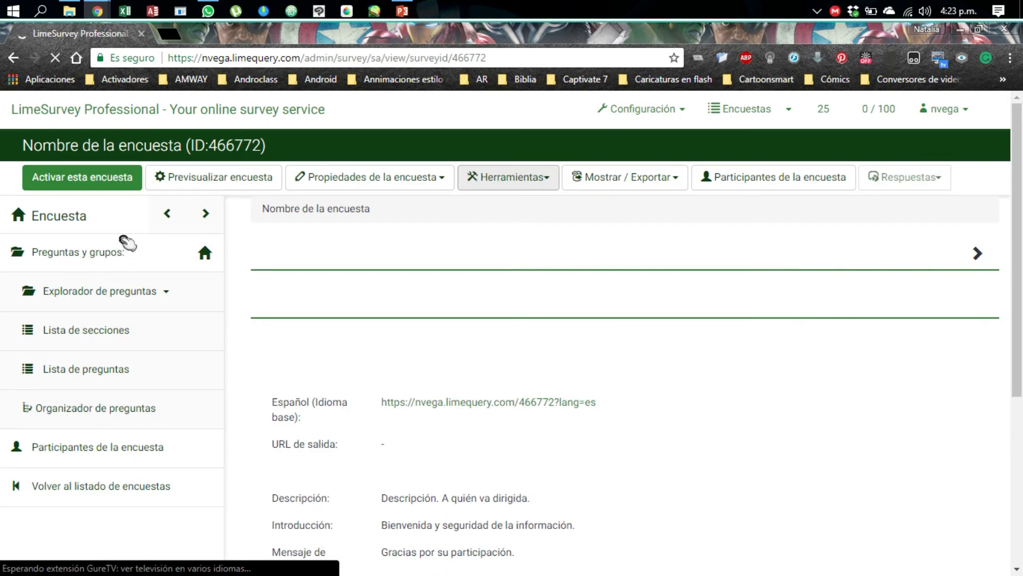
left_click(183, 178)
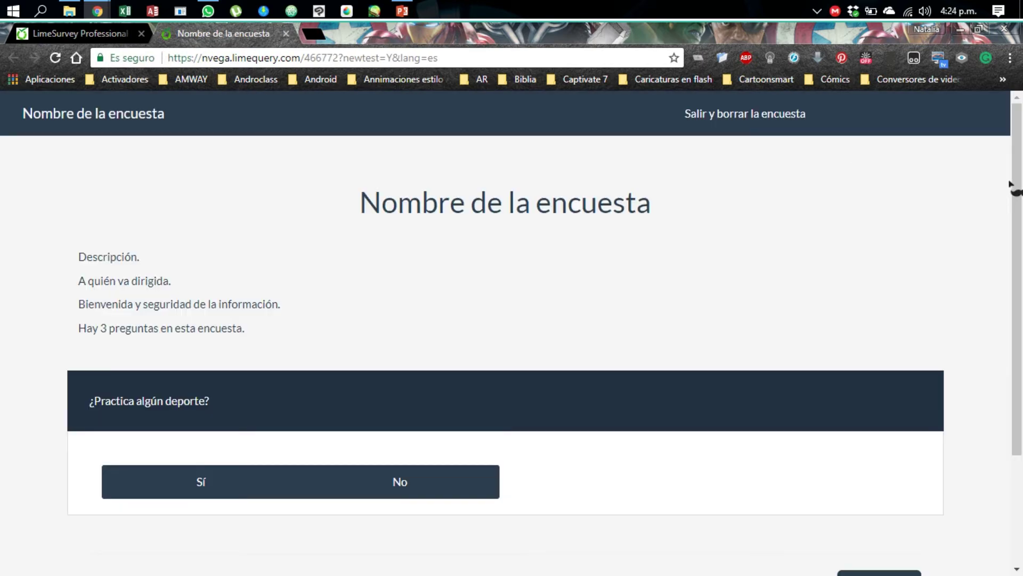
left_click_drag(1017, 187, 1018, 315)
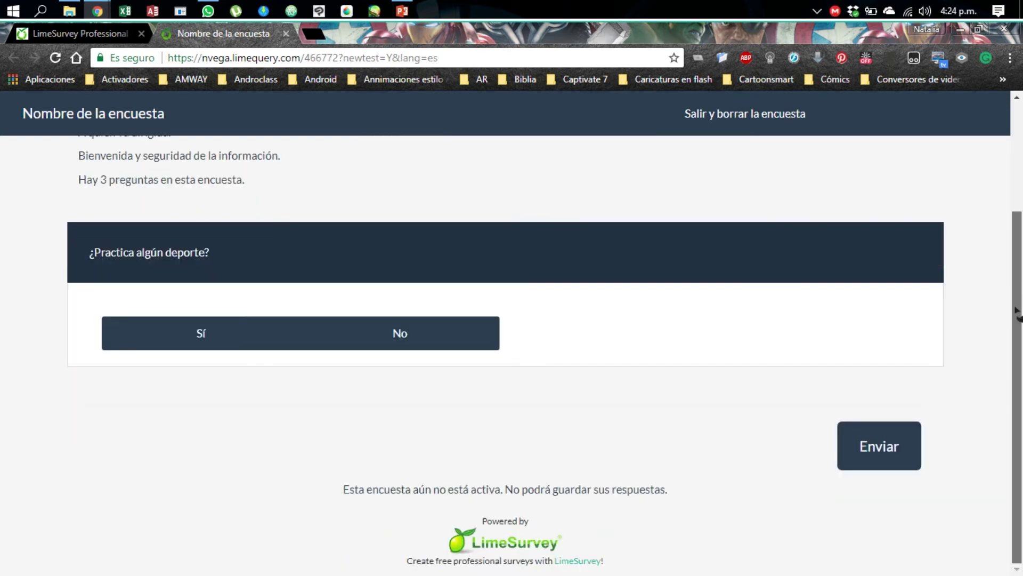
left_click(400, 333)
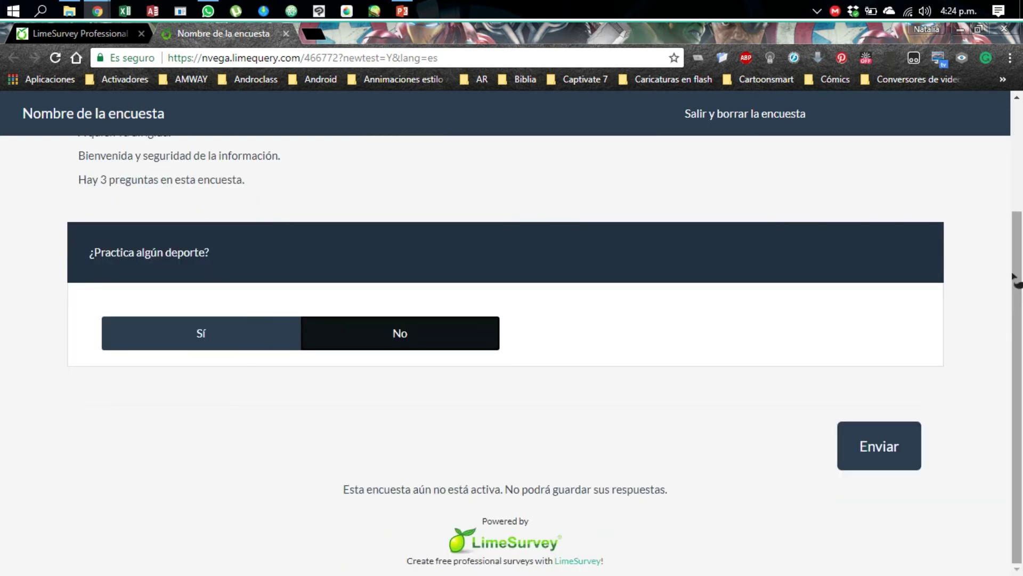
left_click(255, 336)
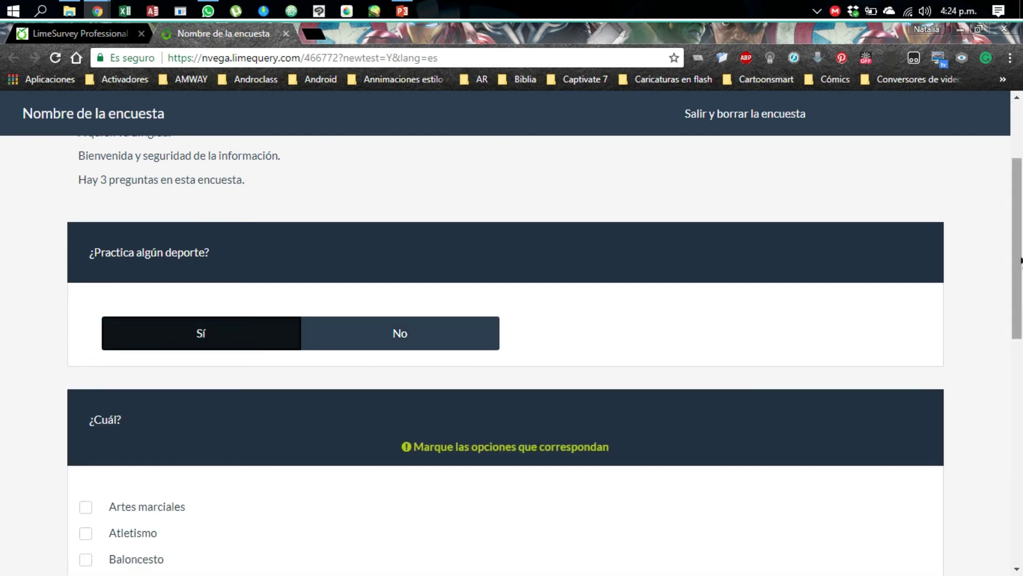
left_click_drag(1021, 260, 1020, 181)
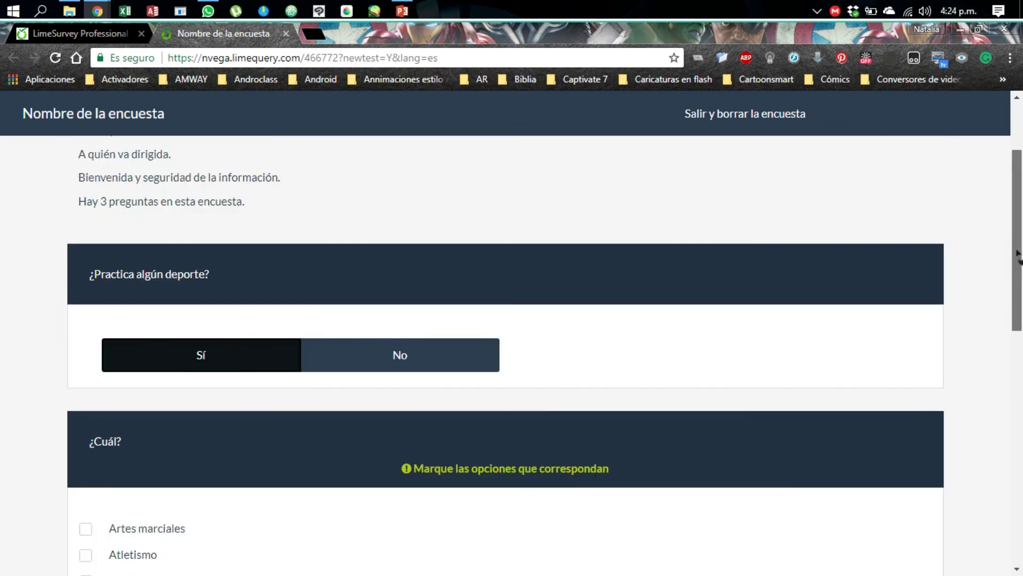
left_click(373, 360)
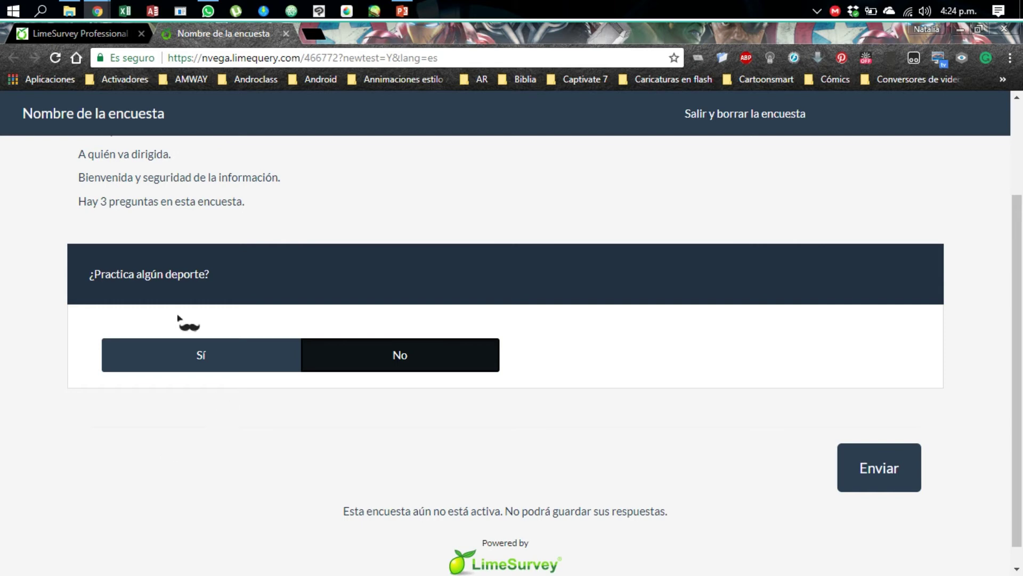
left_click(266, 365)
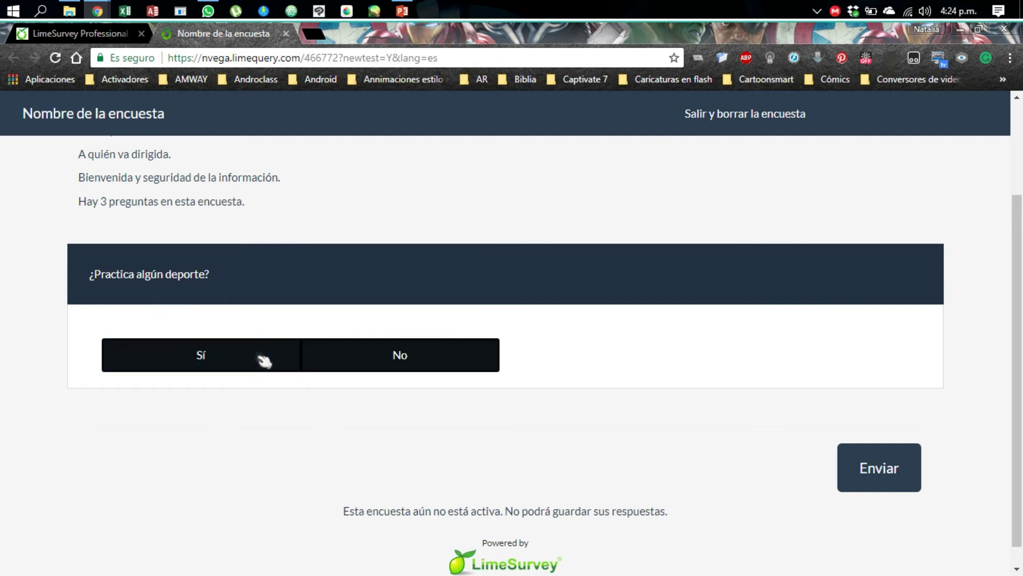
left_click(352, 362)
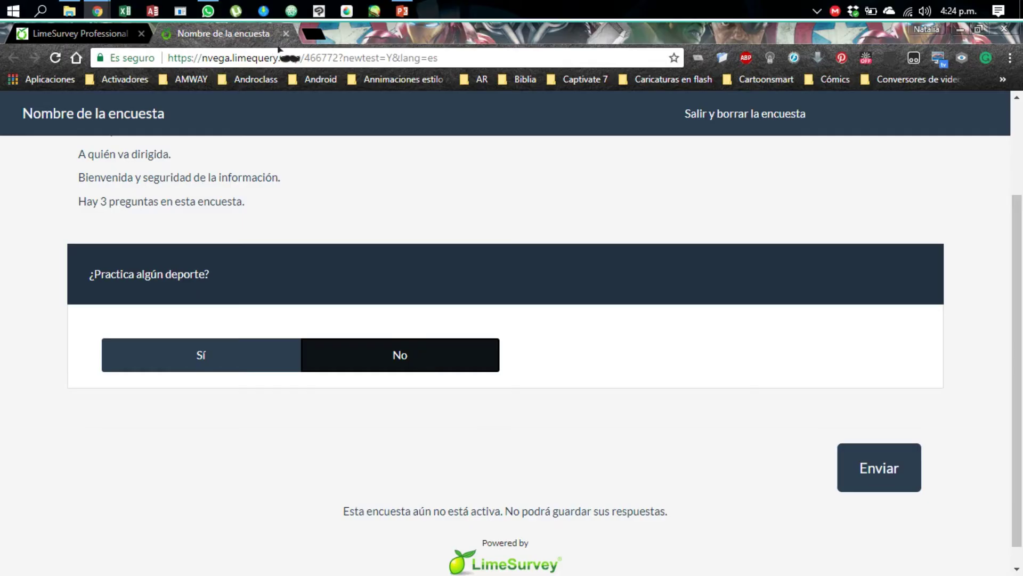
left_click(286, 34)
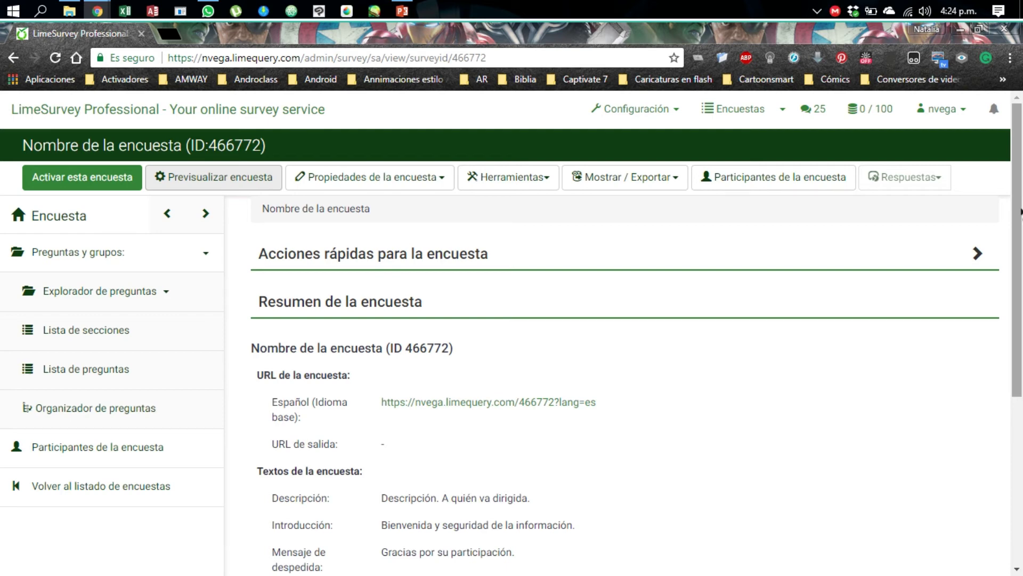
Save and activate the survey with its existing activation settings, declining the switch to restricted access
left_click(95, 179)
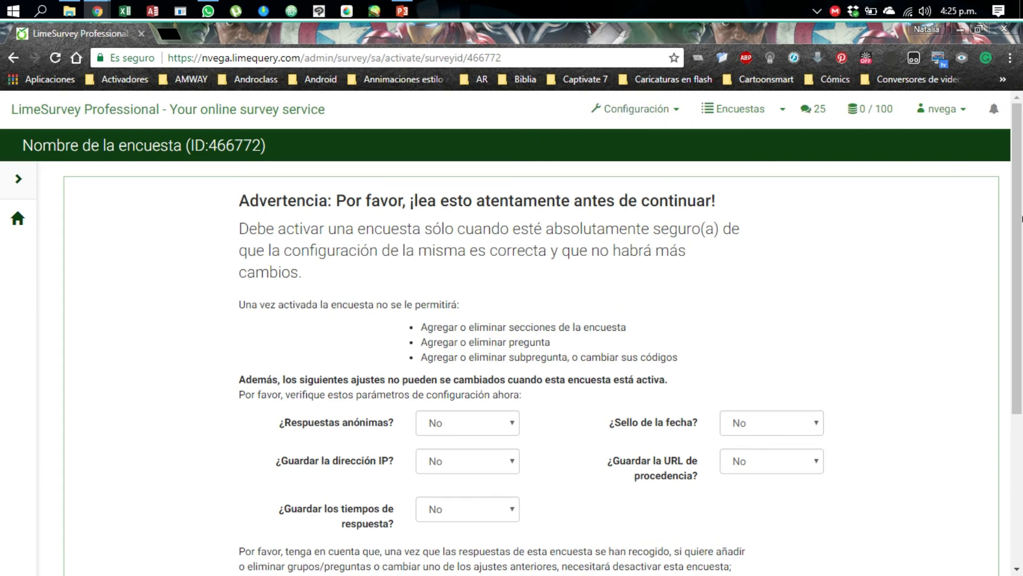
left_click_drag(1018, 224, 1011, 285)
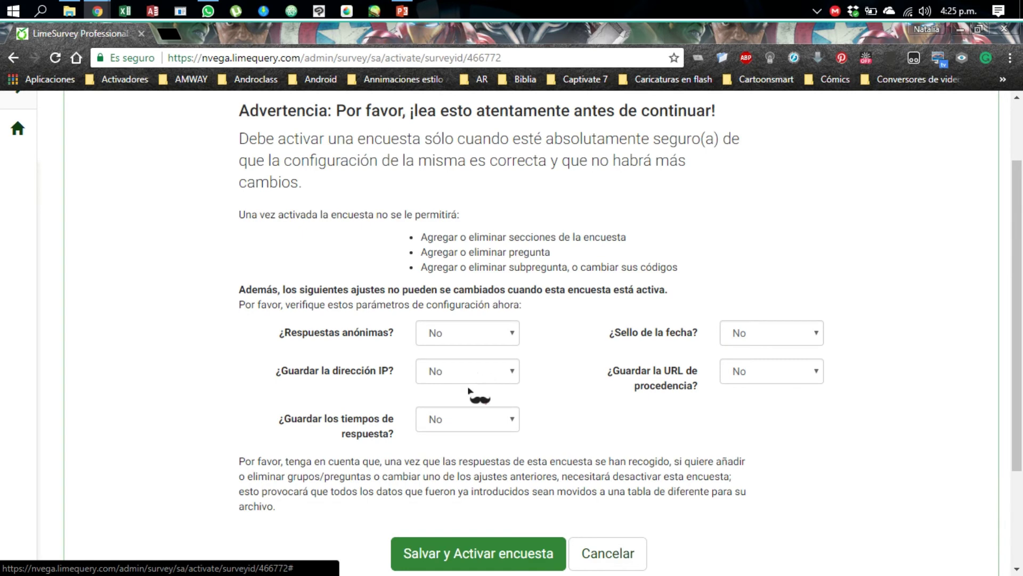
scroll(468, 389, "down", 3)
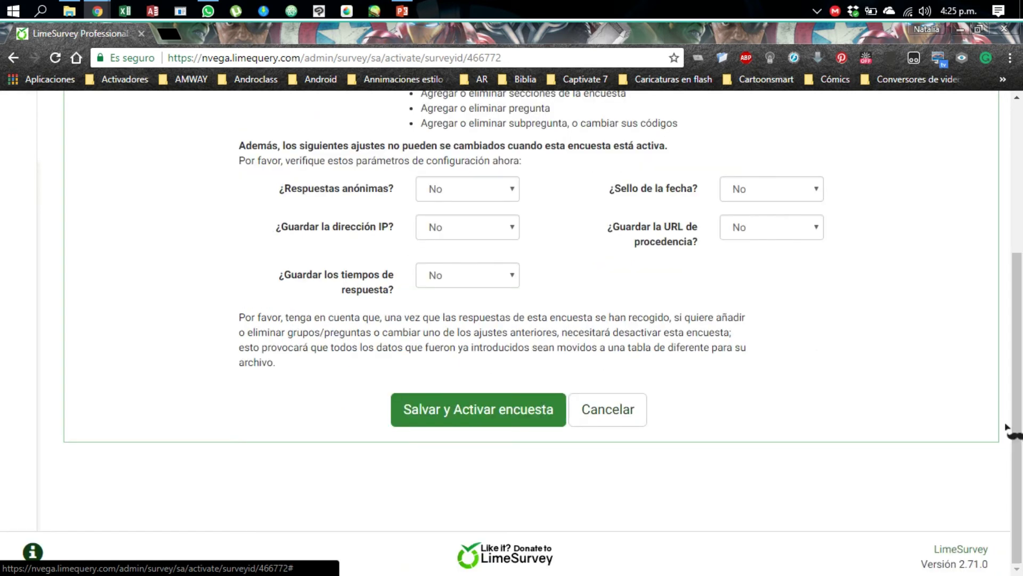
left_click(535, 417)
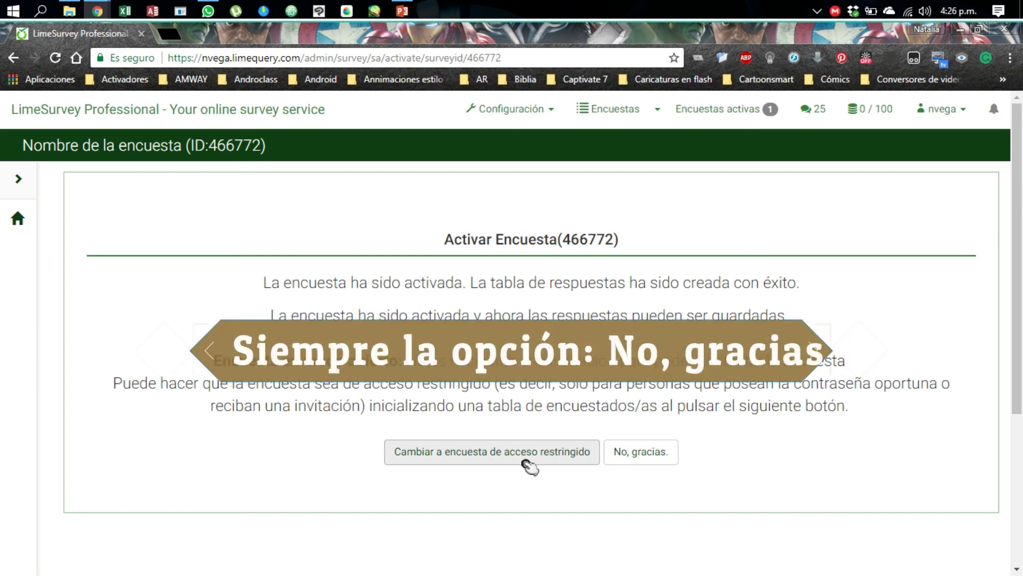
left_click(637, 457)
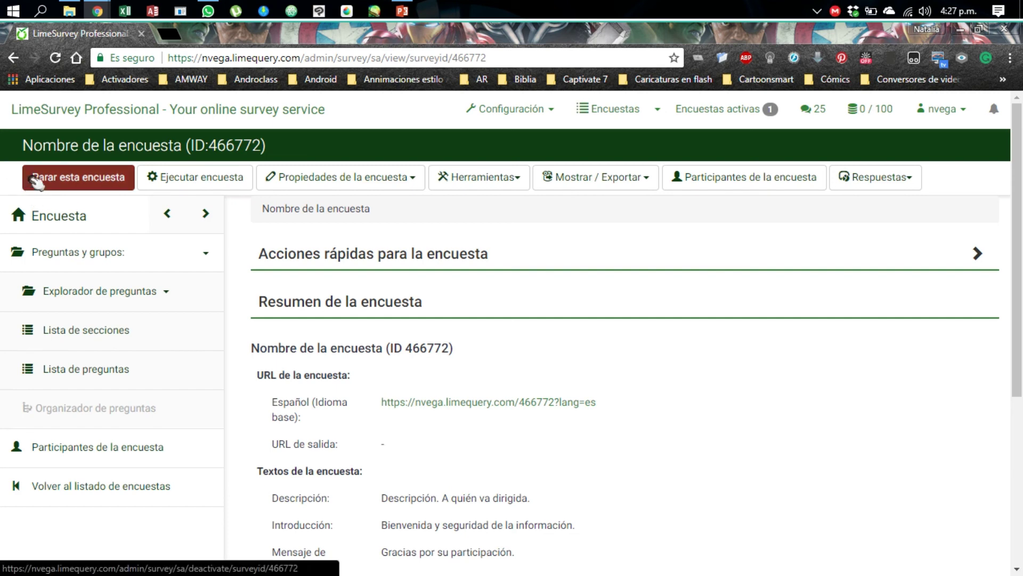
Stop the active survey by deactivating it (Encuesta desactivada) rather than expiring it, and close the deactivation notice
left_click(97, 183)
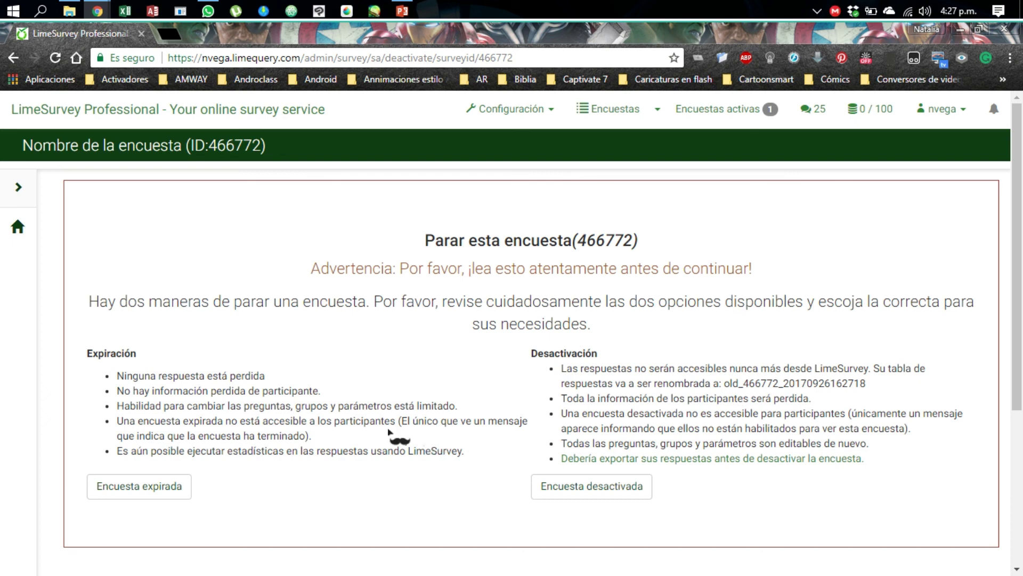
left_click(184, 494)
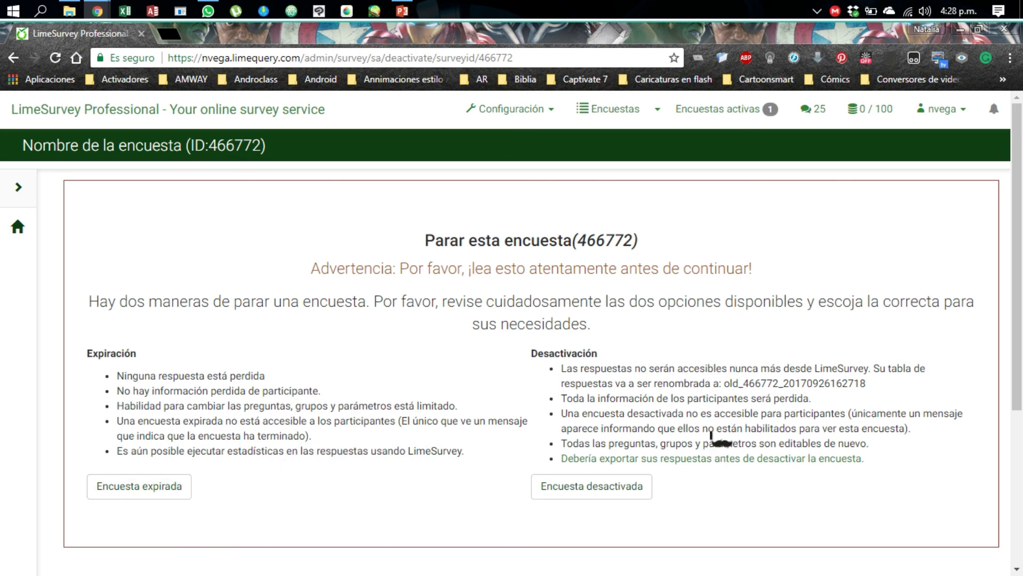
left_click(604, 495)
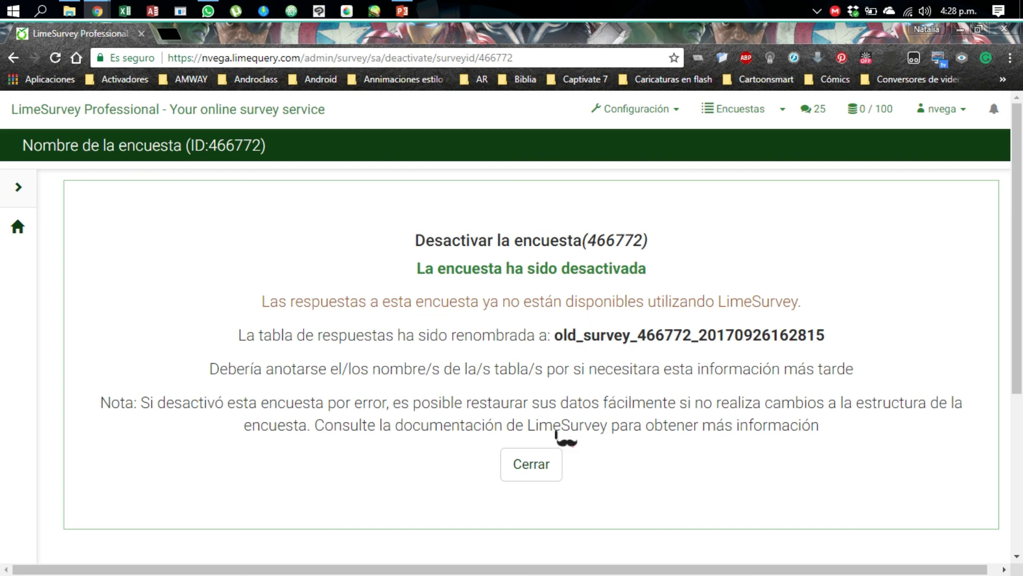
left_click(545, 464)
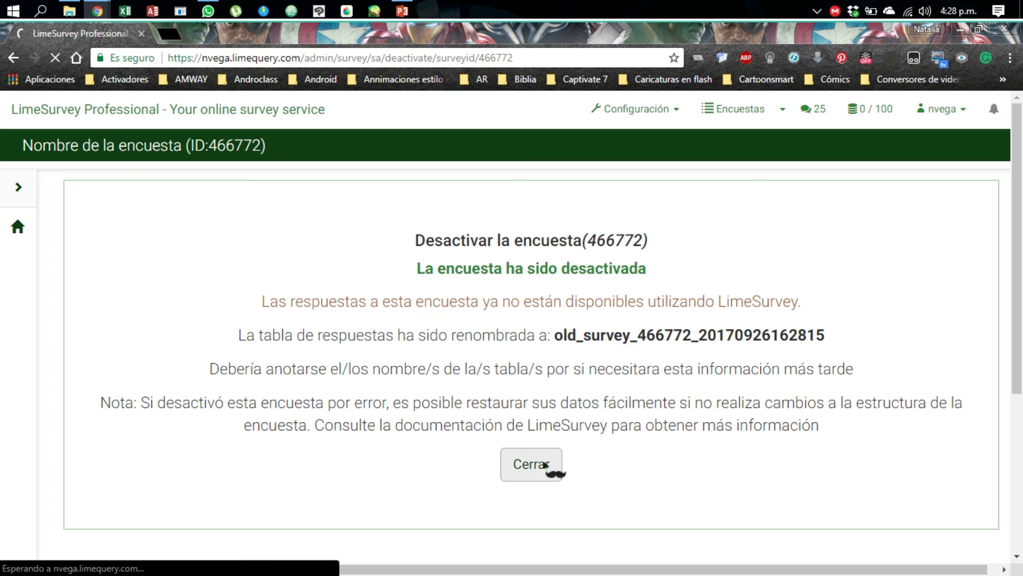